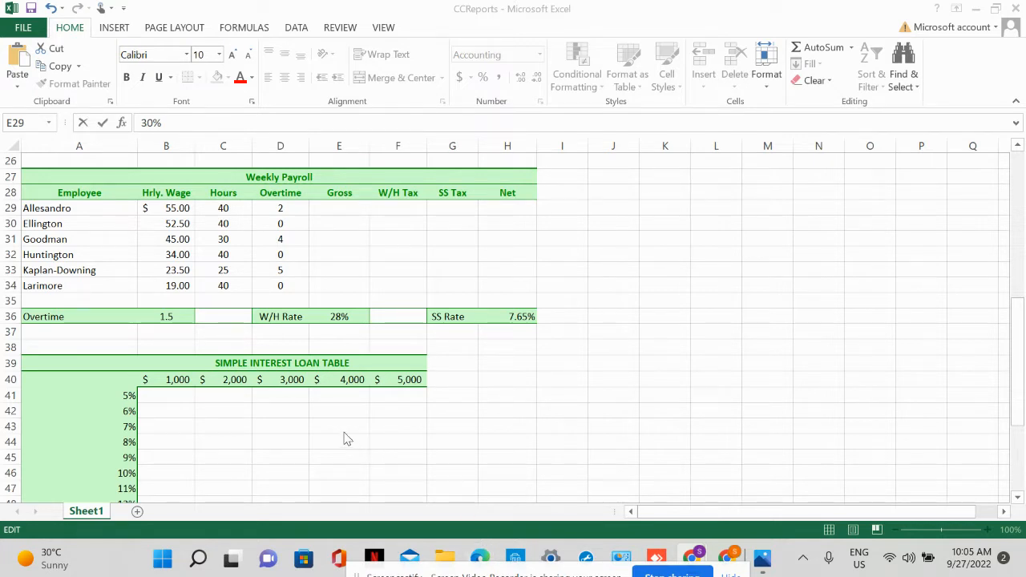
- Enter the formula =B29*C29+(B29*$B$36*D29) in E29 to calculate the first employee's gross pay, accepting the suggested formula correction
{"action": "double_click", "coordinate": [339, 208]}
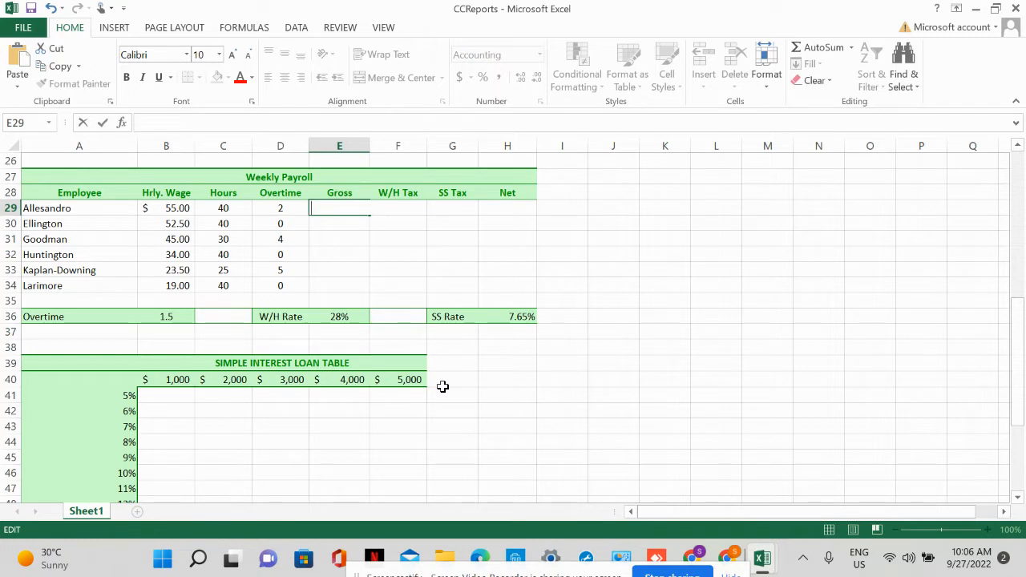
{"action": "type", "text": "="}
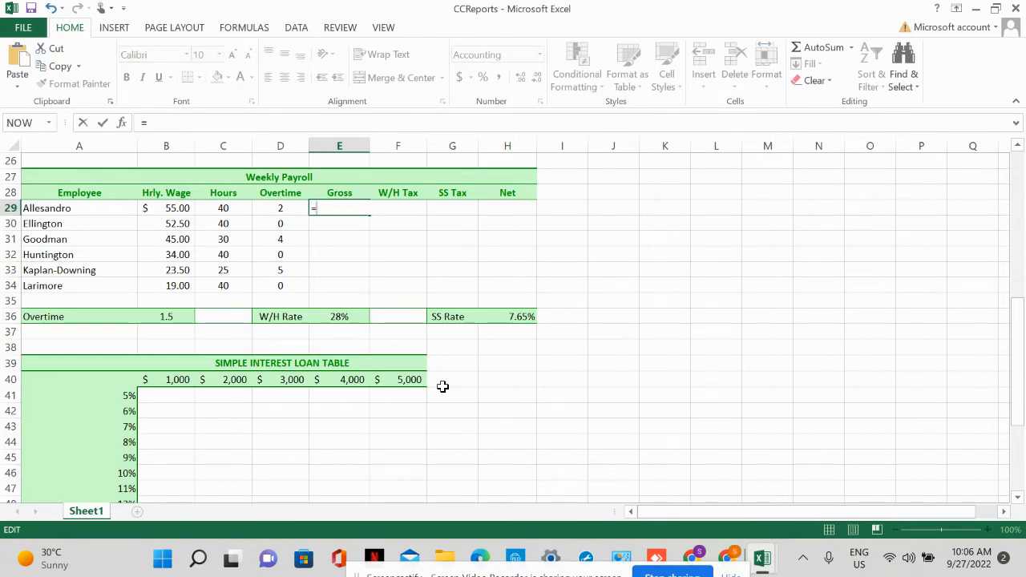
{"action": "type", "text": "b29"}
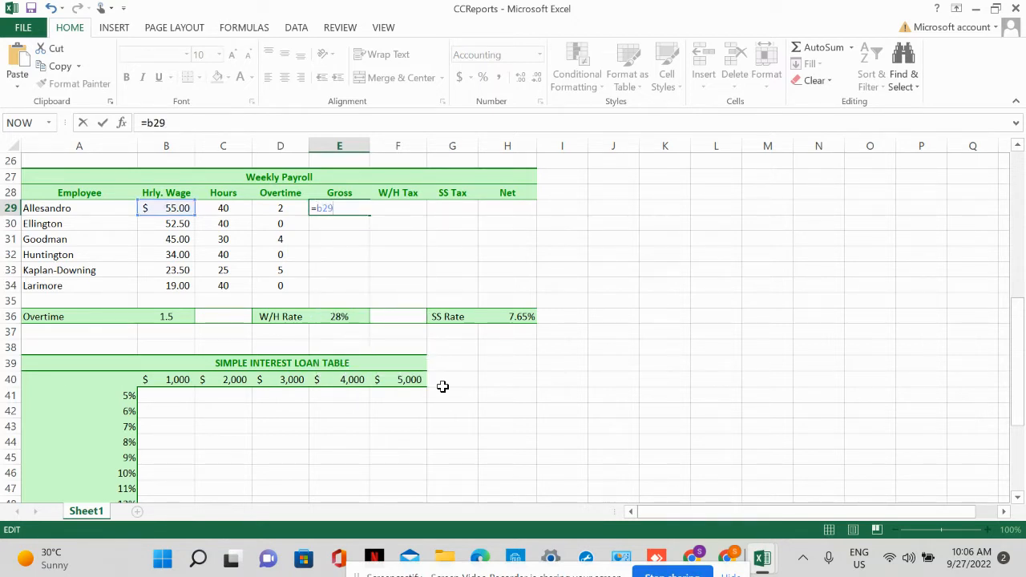
{"action": "type", "text": "*c29"}
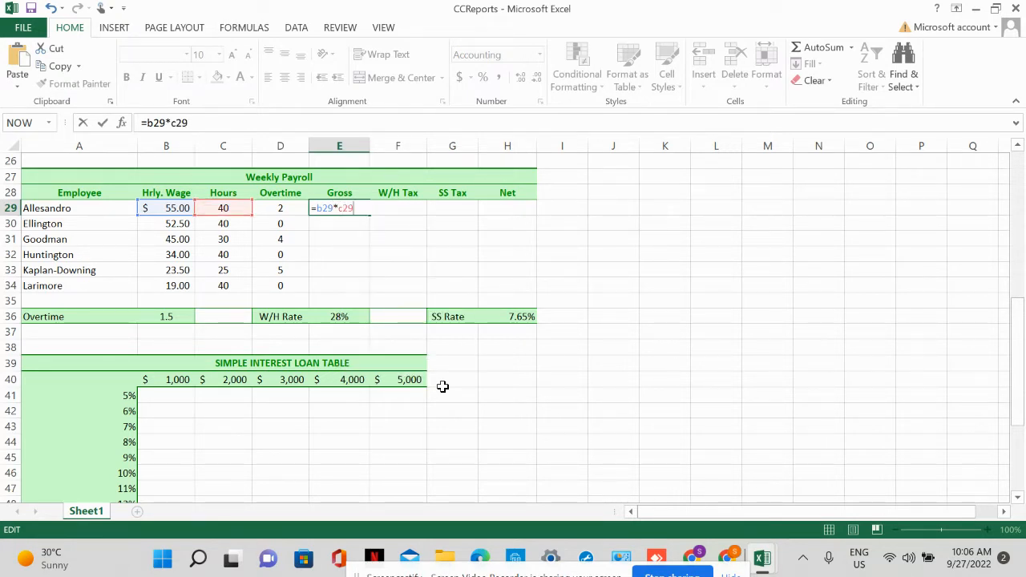
{"action": "type", "text": "+(b29"}
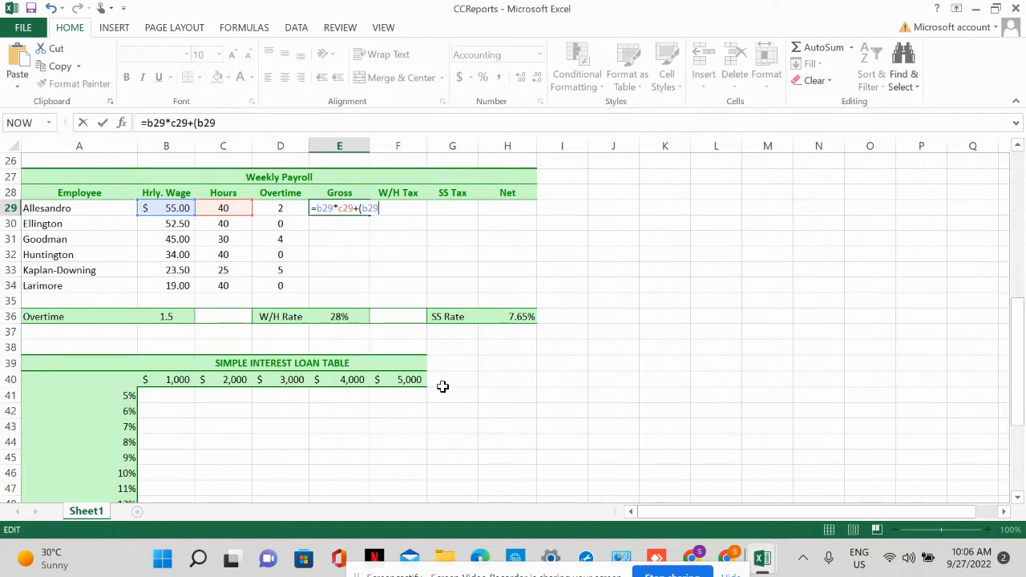
{"action": "type", "text": "*"}
{"action": "type", "text": "$b$3"}
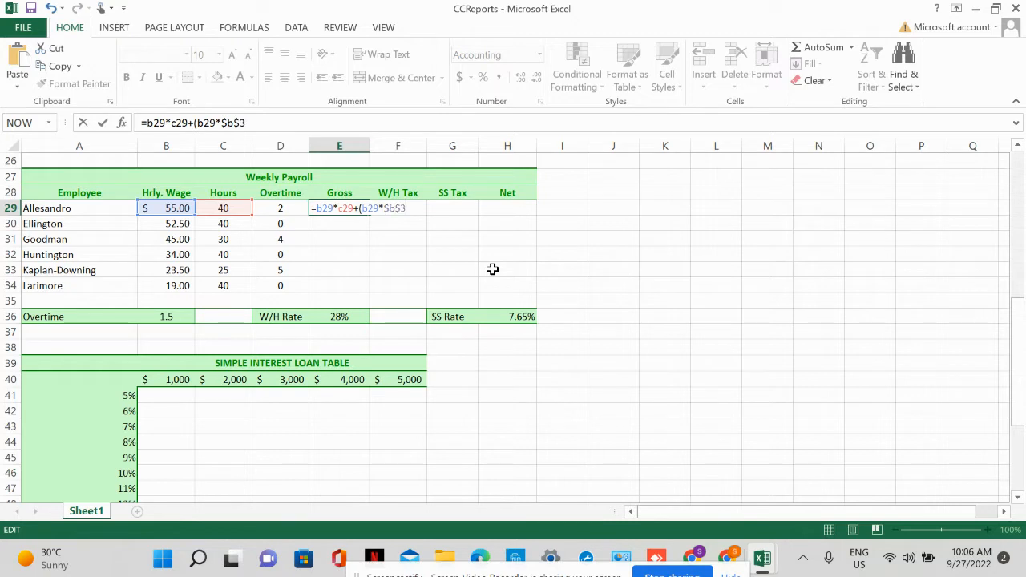
{"action": "type", "text": "6"}
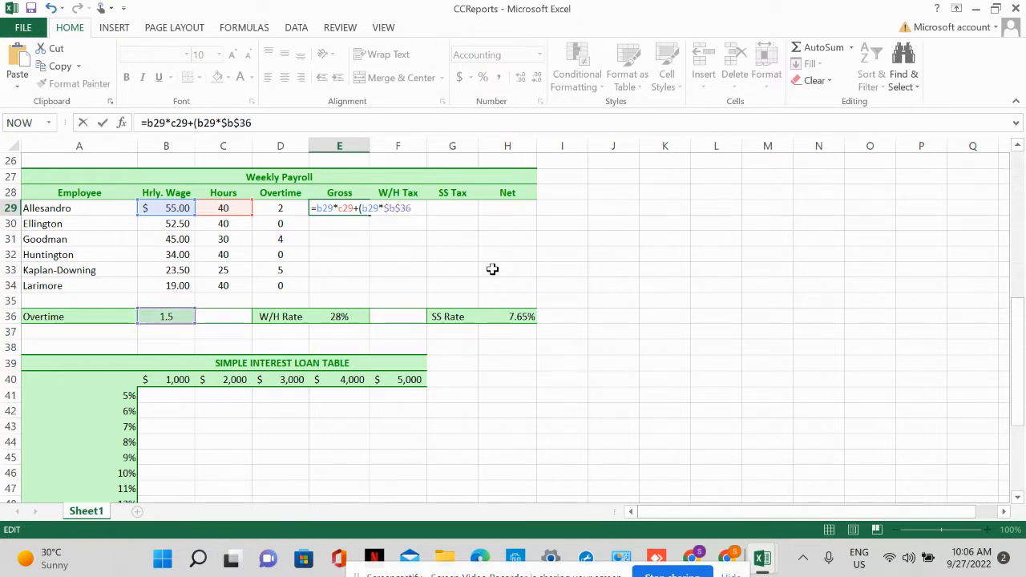
{"action": "type", "text": "*d29"}
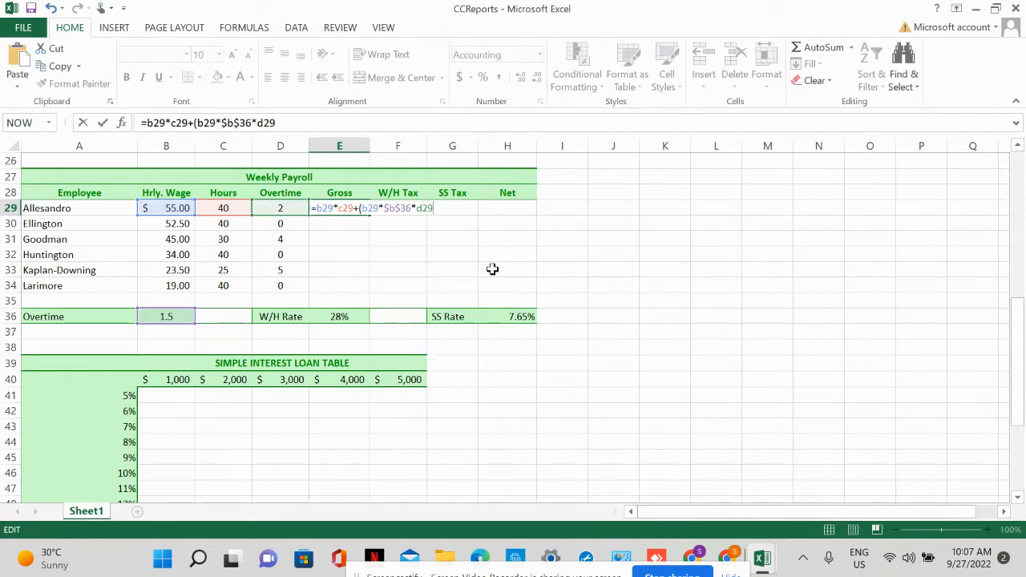
{"action": "type", "text": "))"}
{"action": "key", "text": "Return"}
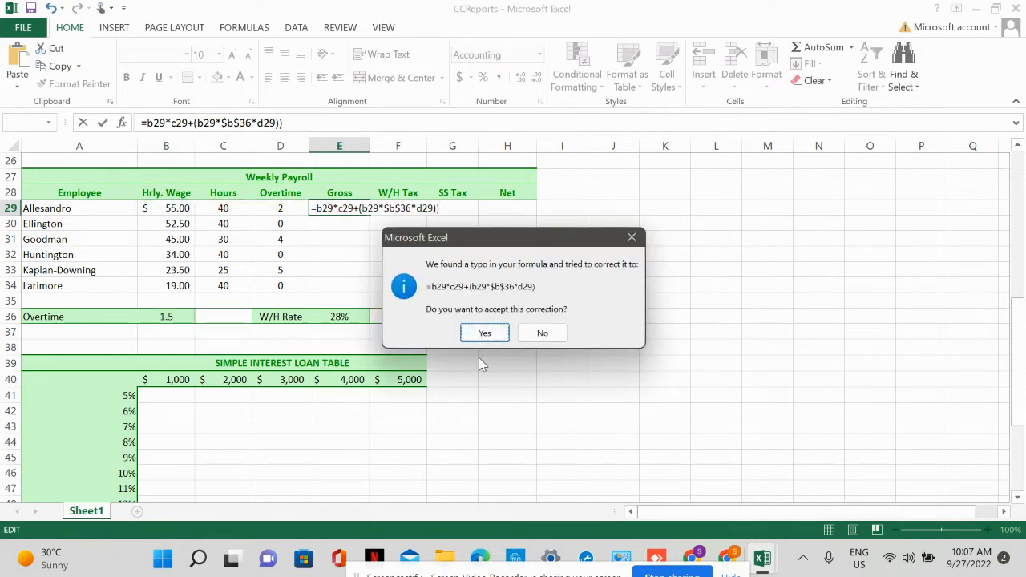
{"action": "left_click", "coordinate": [486, 333]}
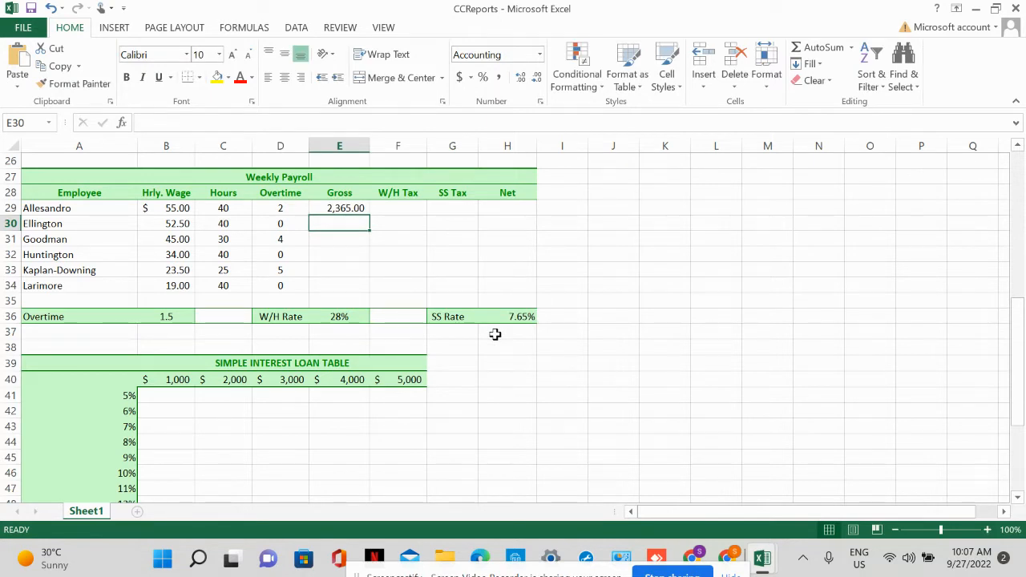
- Copy the gross pay formula from E29 down through E34 for the remaining employees
{"action": "left_click", "coordinate": [355, 208]}
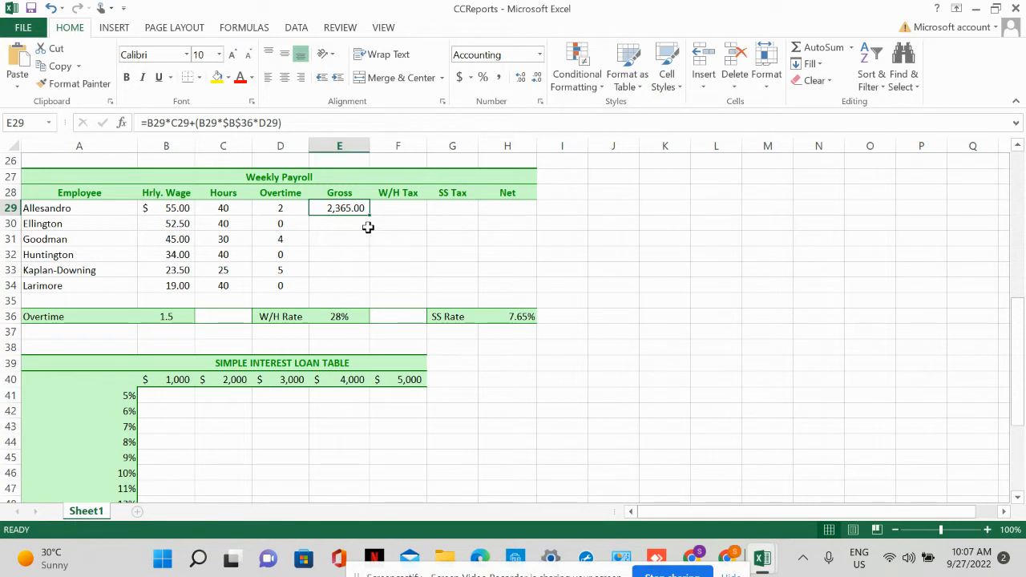
{"action": "left_click", "coordinate": [368, 220]}
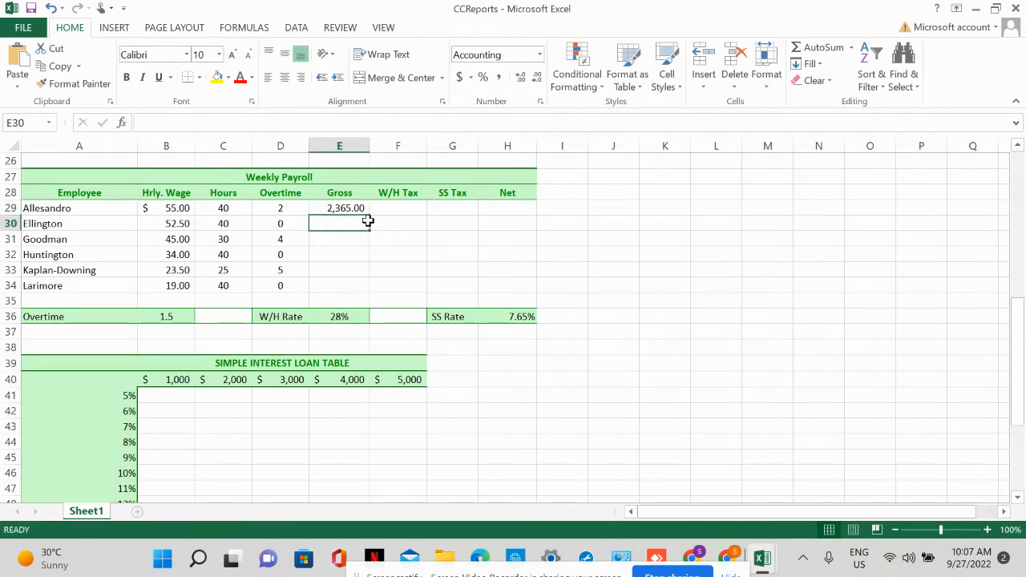
{"action": "left_click", "coordinate": [363, 208]}
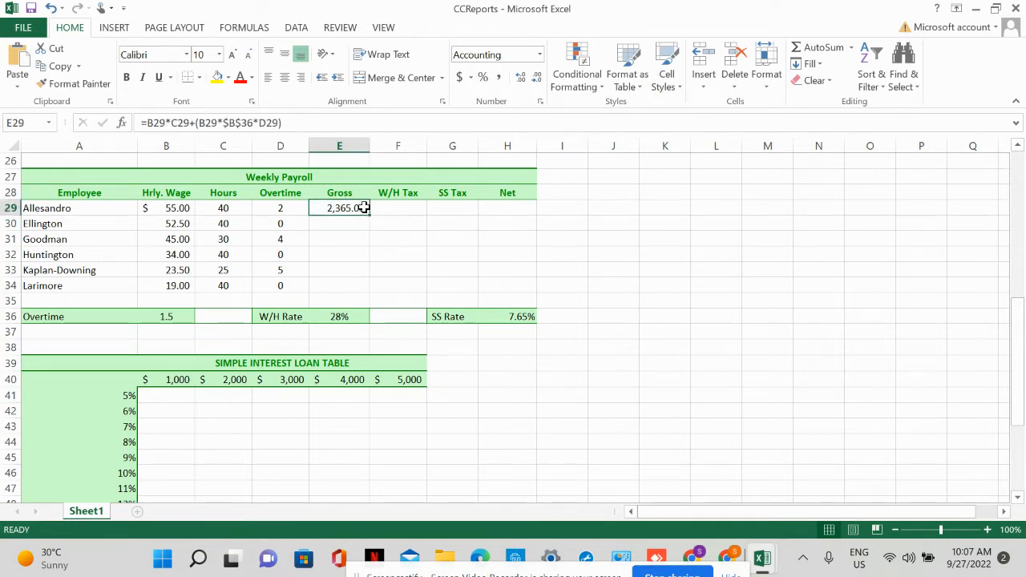
{"action": "left_click_drag", "start_coordinate": [368, 215], "coordinate": [366, 294]}
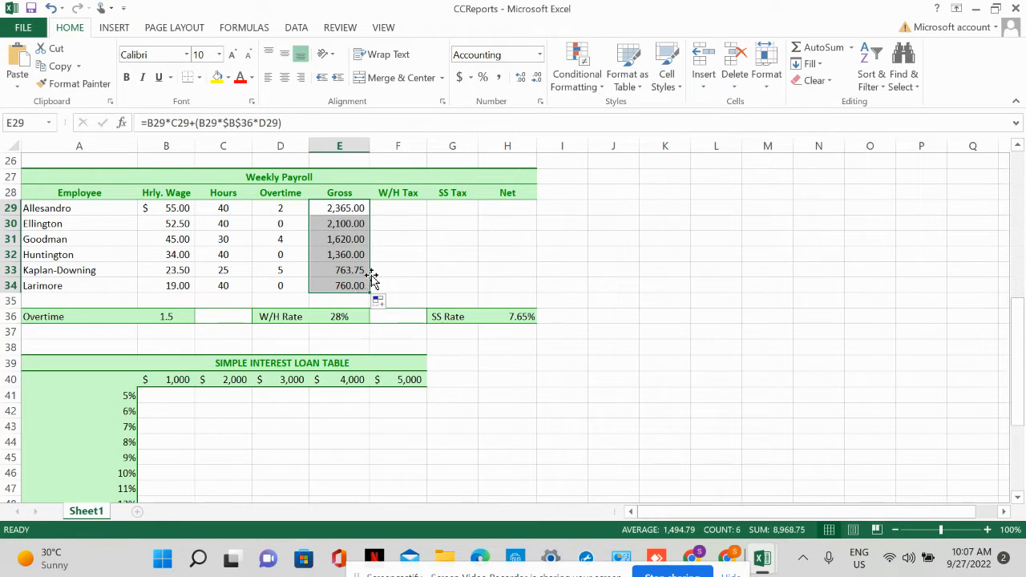
- Enter the formula =E29*E$36 in F29 to calculate the first employee's W/H Tax
{"action": "left_click", "coordinate": [416, 211]}
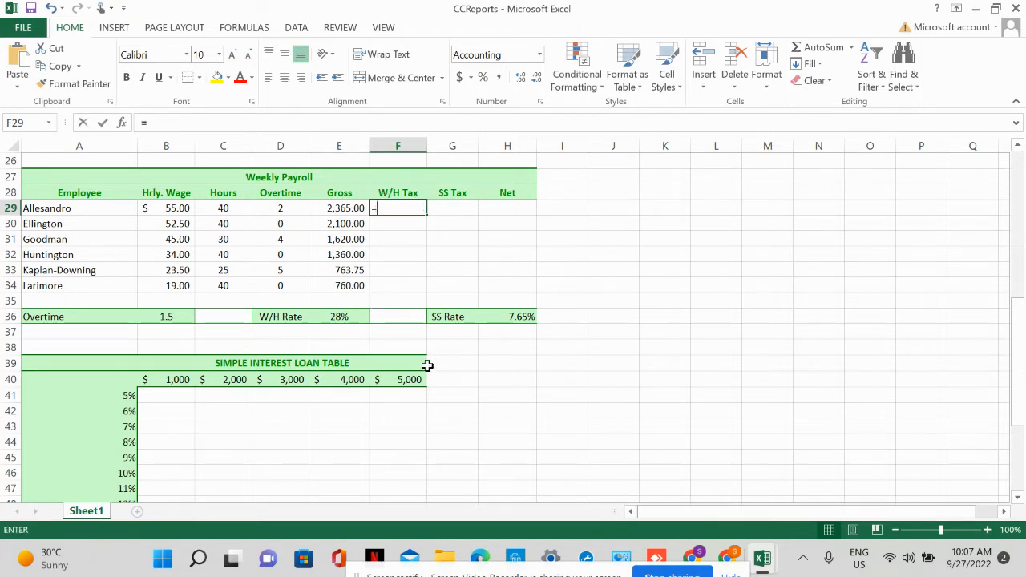
{"action": "type", "text": "=e"}
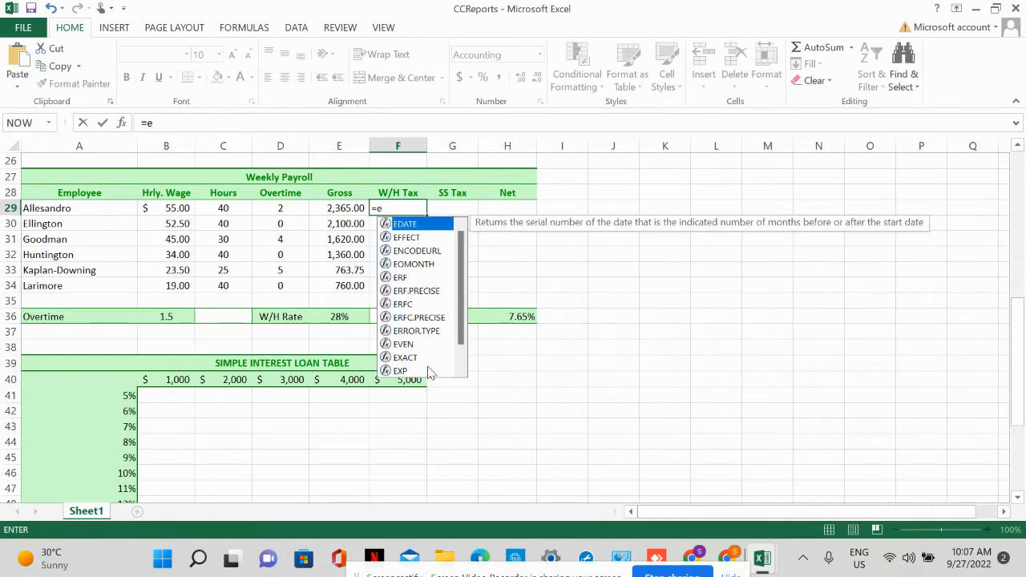
{"action": "type", "text": "29"}
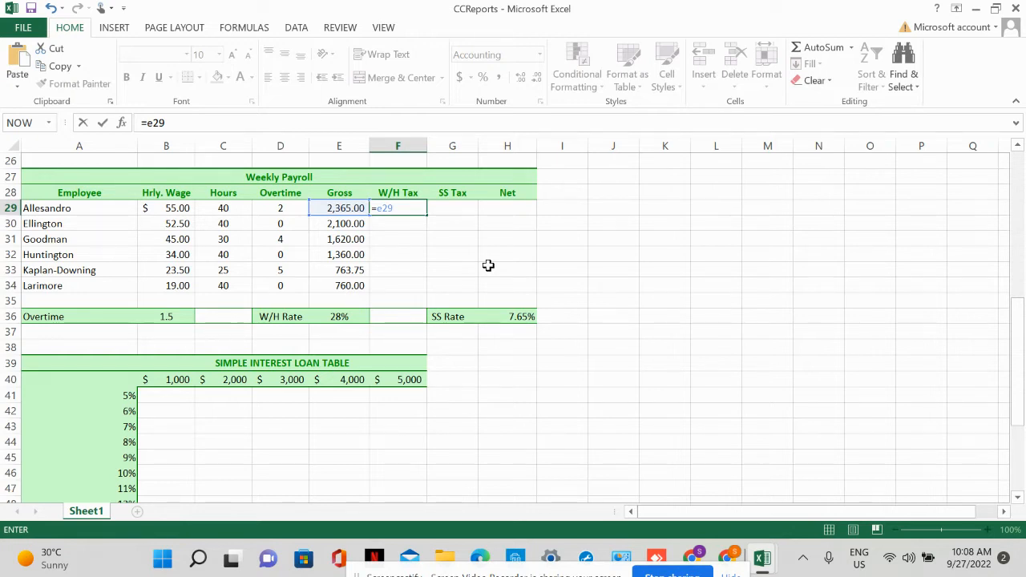
{"action": "type", "text": "*e"}
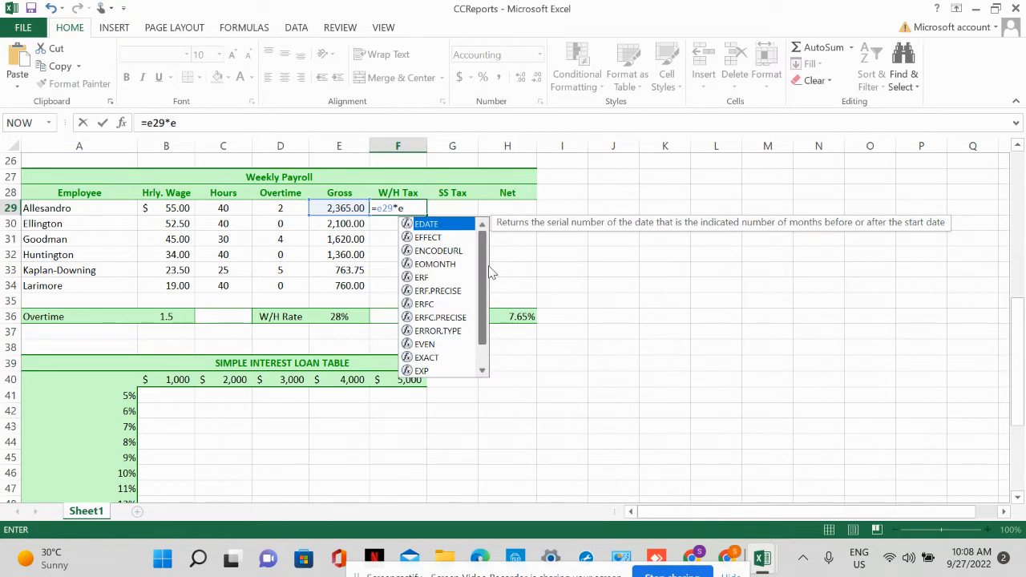
{"action": "type", "text": "$"}
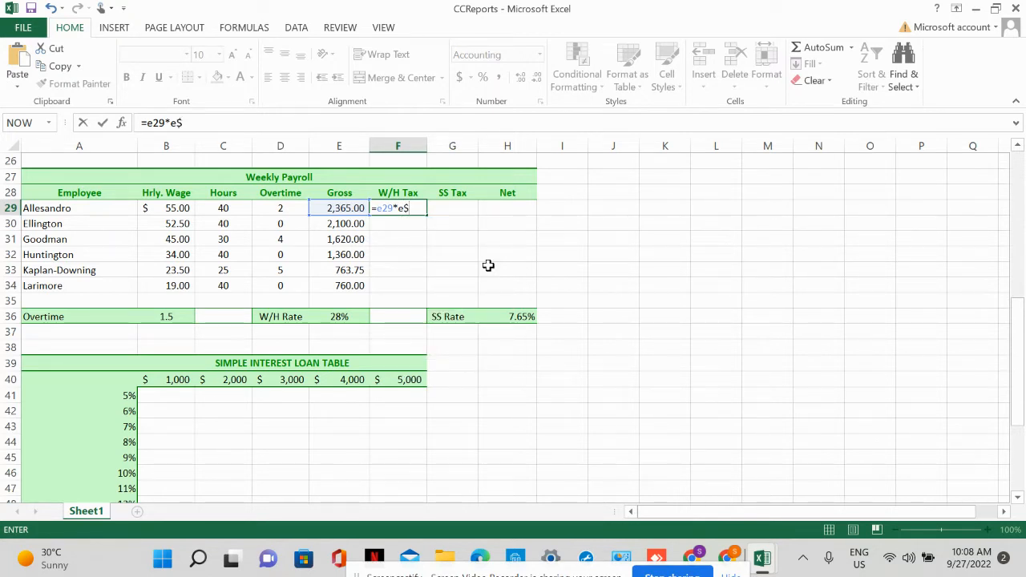
{"action": "type", "text": "36"}
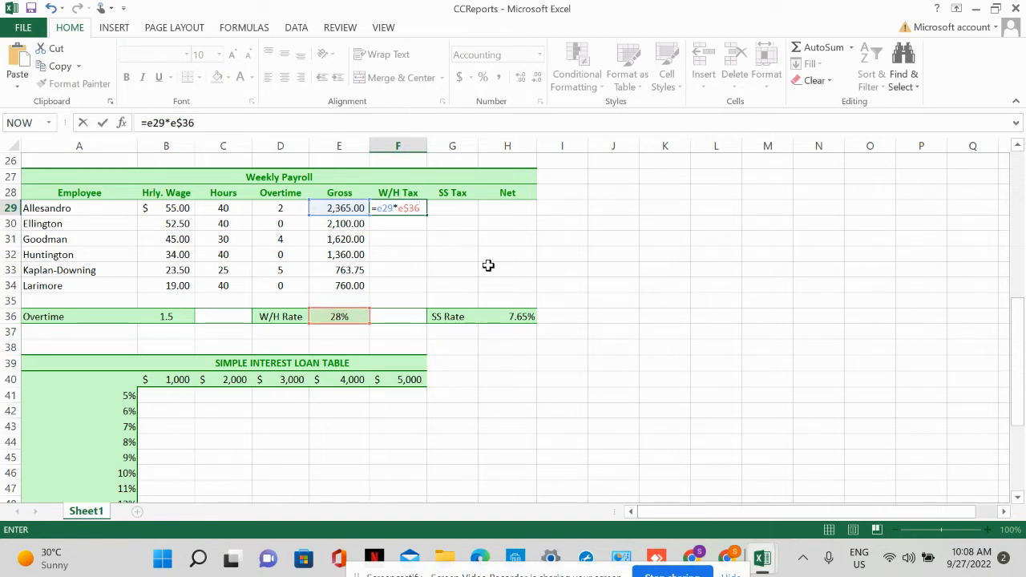
{"action": "key", "text": "Return"}
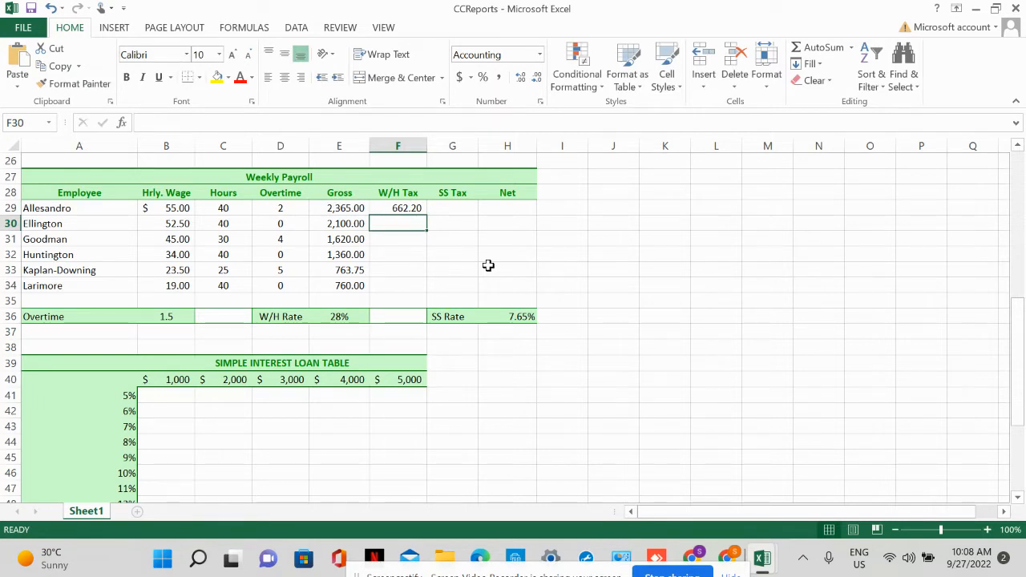
- Copy the W/H Tax formula from F29 down through F34
{"action": "left_click", "coordinate": [416, 207]}
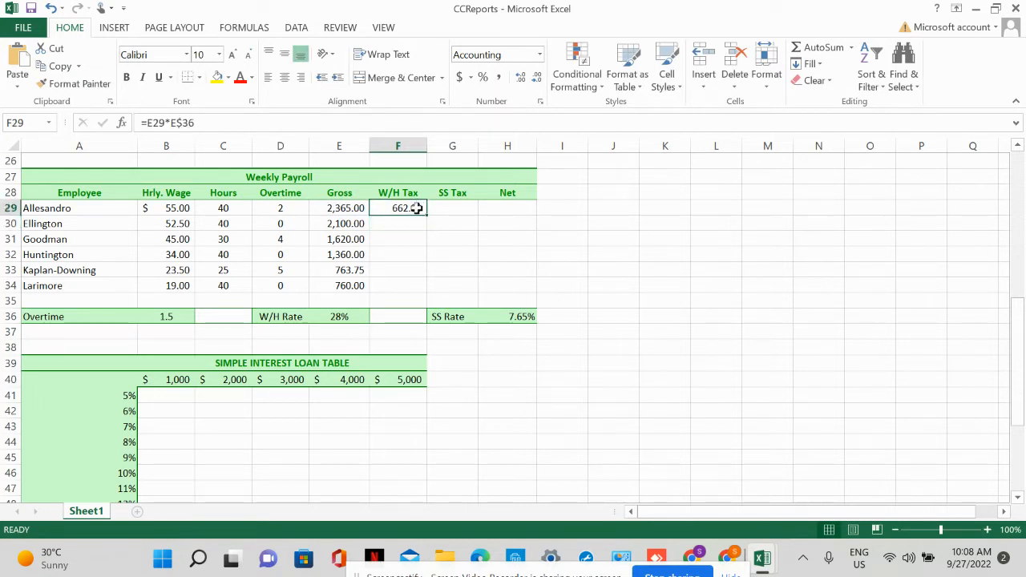
{"action": "left_click_drag", "start_coordinate": [426, 215], "coordinate": [431, 296]}
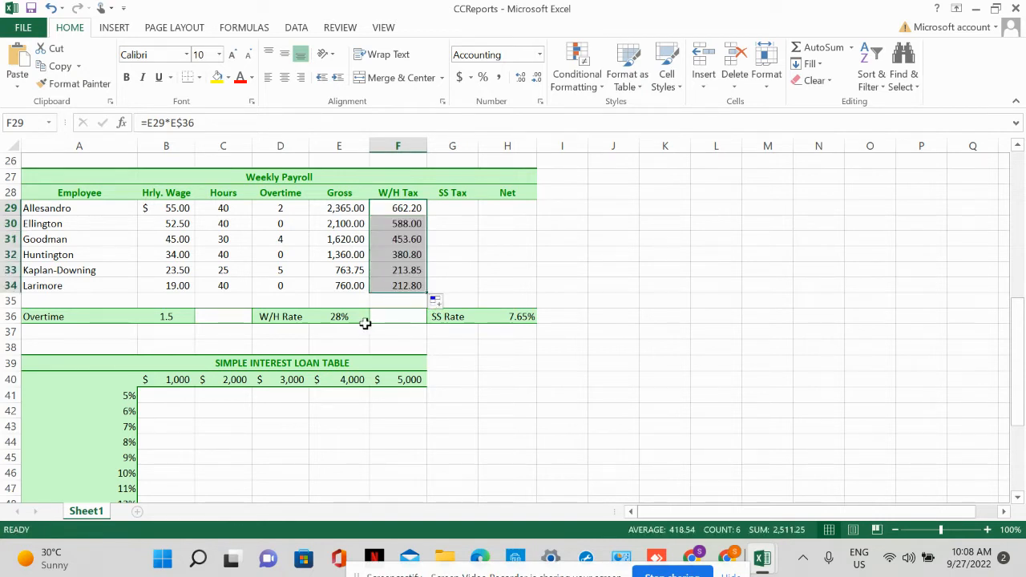
{"action": "left_click", "coordinate": [450, 268]}
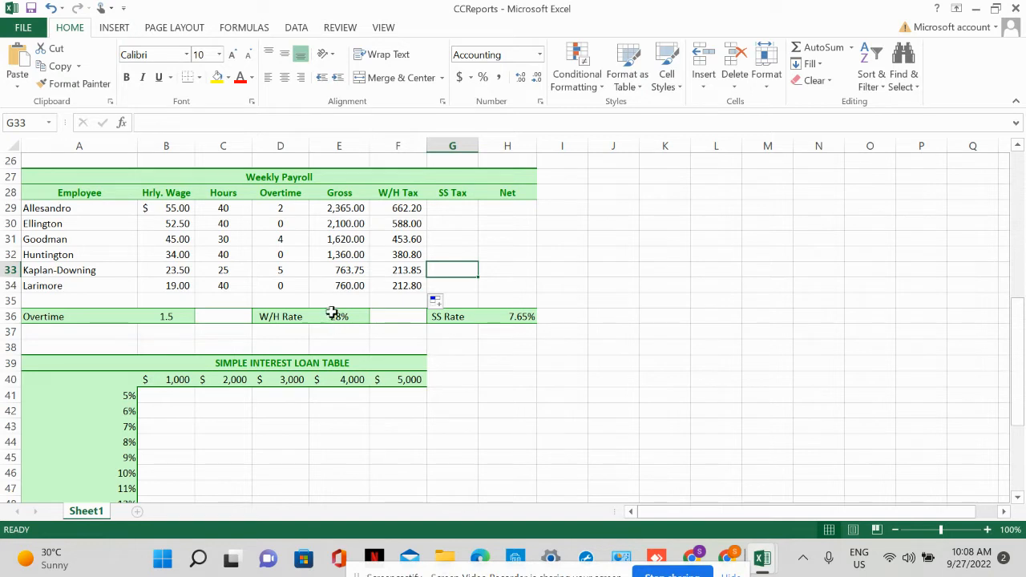
- Enter the formula =E29*H$36 in G29 to calculate the first employee's SS Tax
{"action": "left_click", "coordinate": [445, 207]}
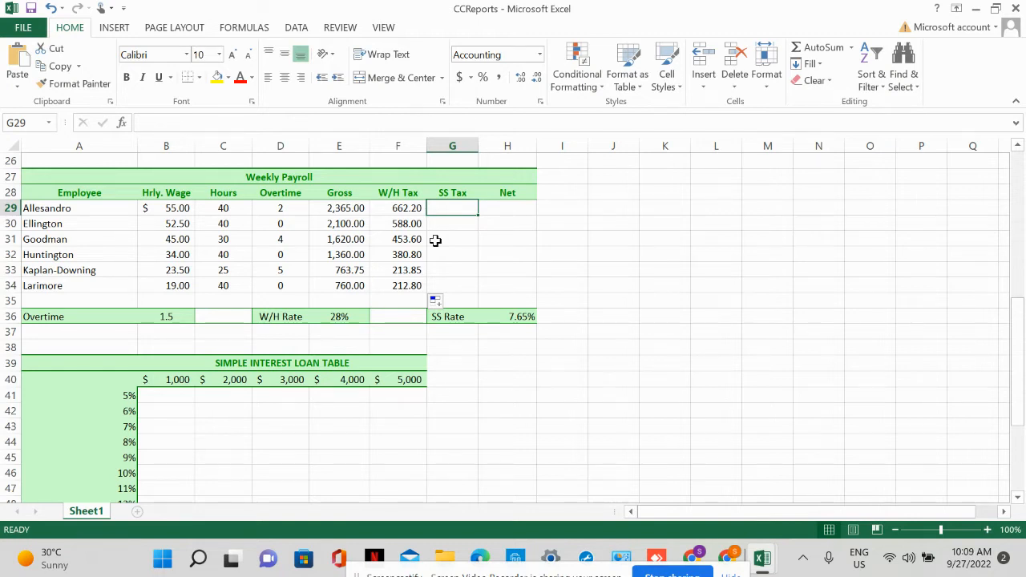
{"action": "type", "text": "=e"}
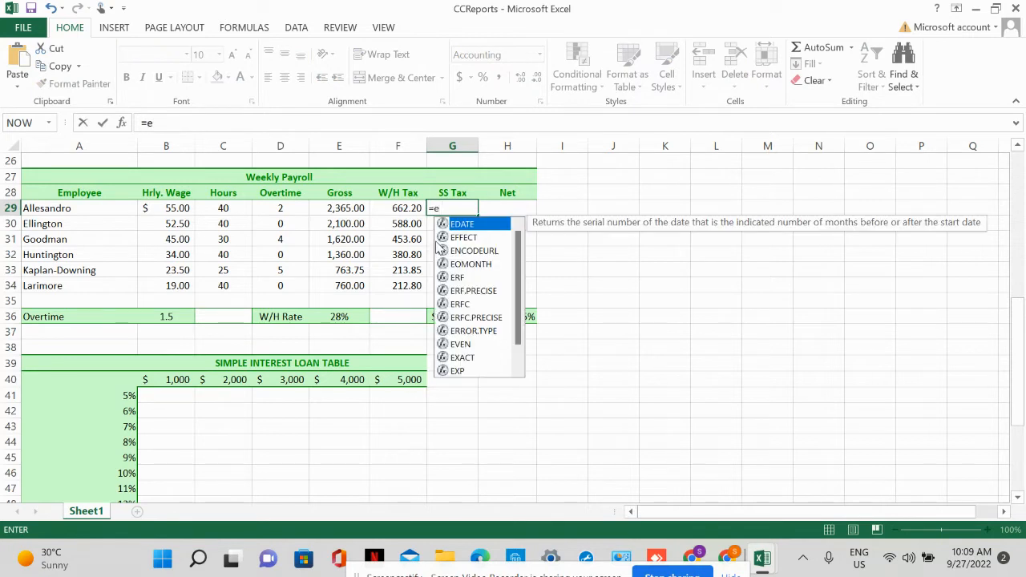
{"action": "type", "text": "2"}
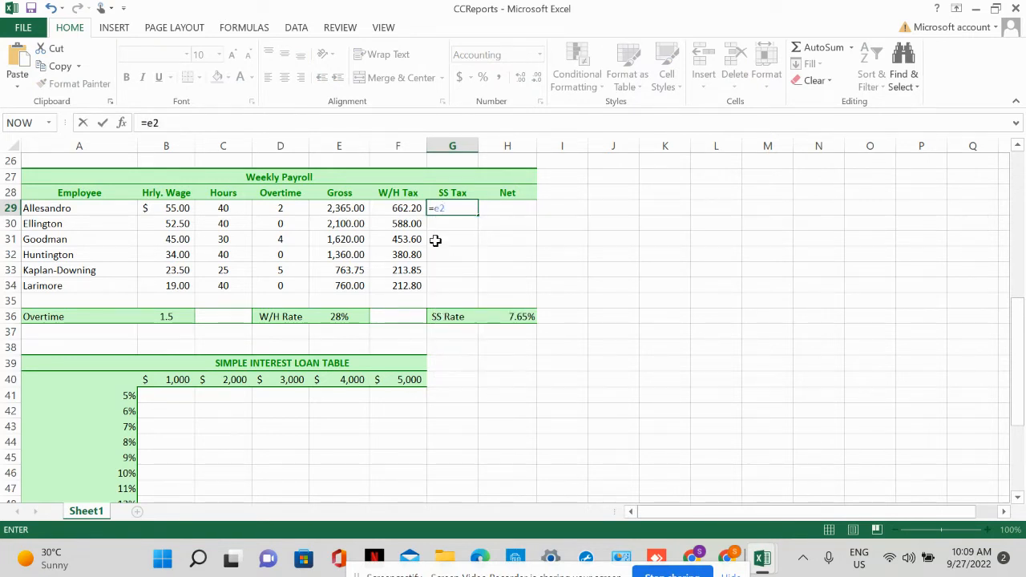
{"action": "type", "text": "9"}
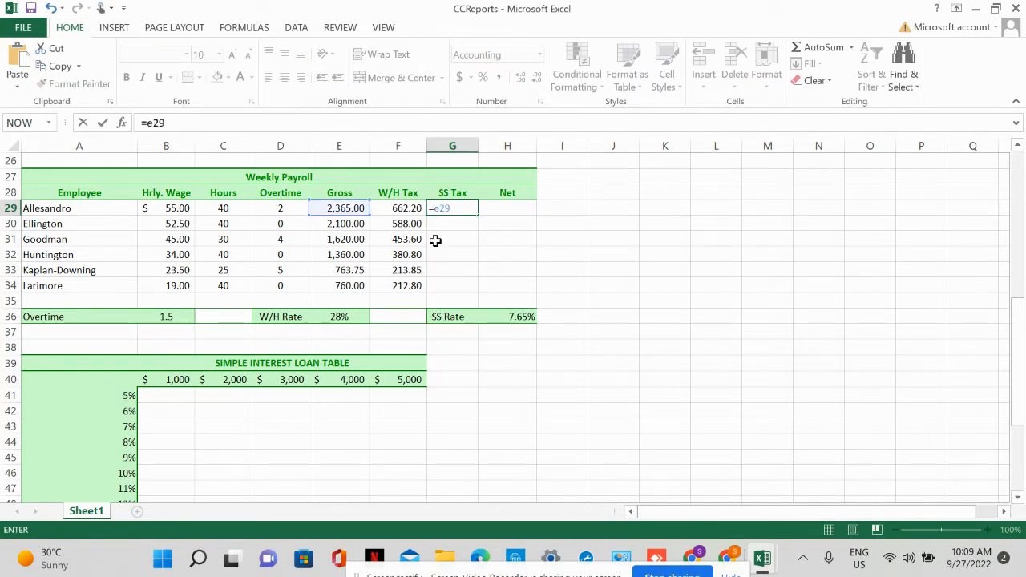
{"action": "type", "text": "*h"}
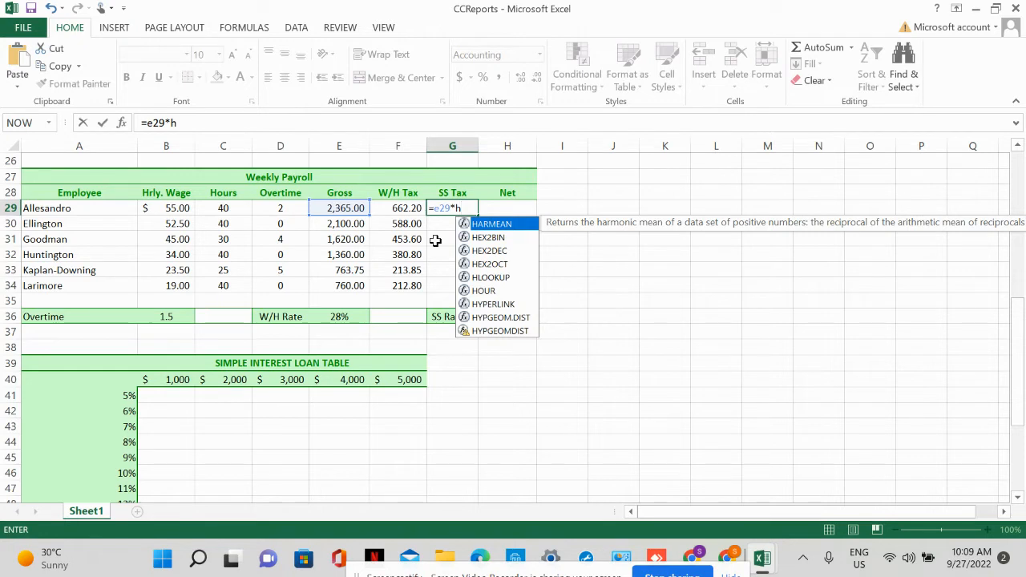
{"action": "type", "text": "$"}
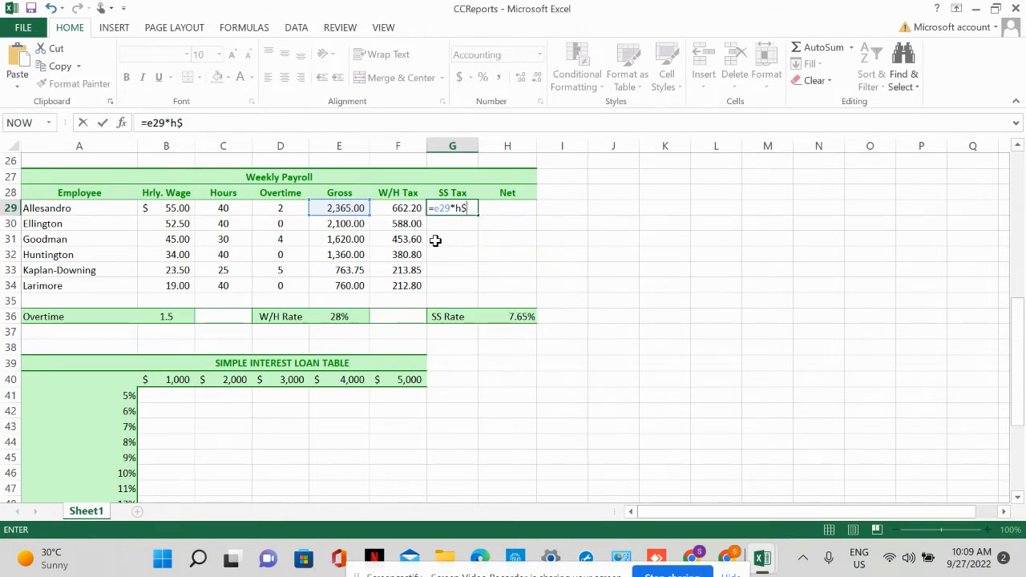
{"action": "type", "text": "36"}
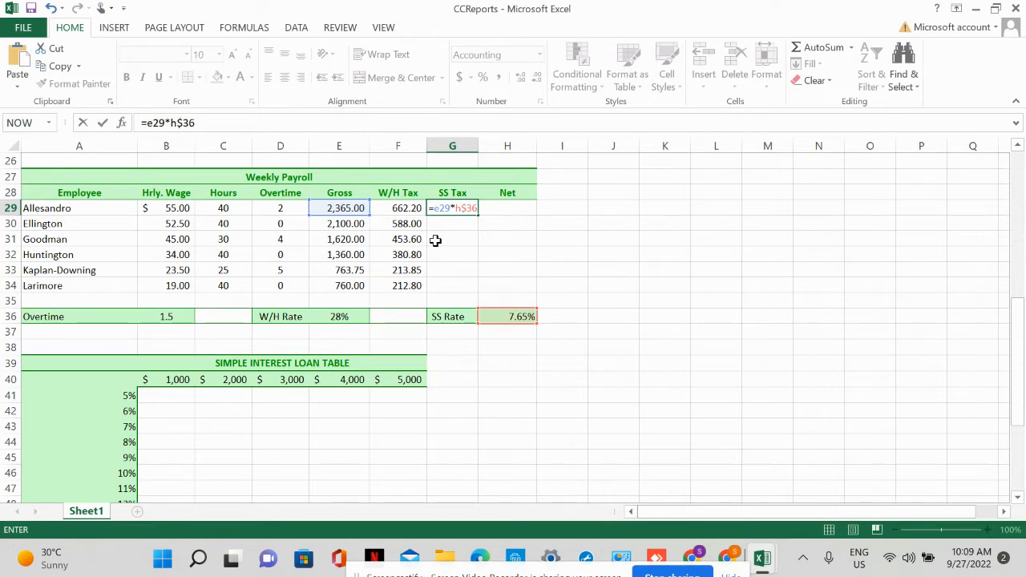
{"action": "key", "text": "Return"}
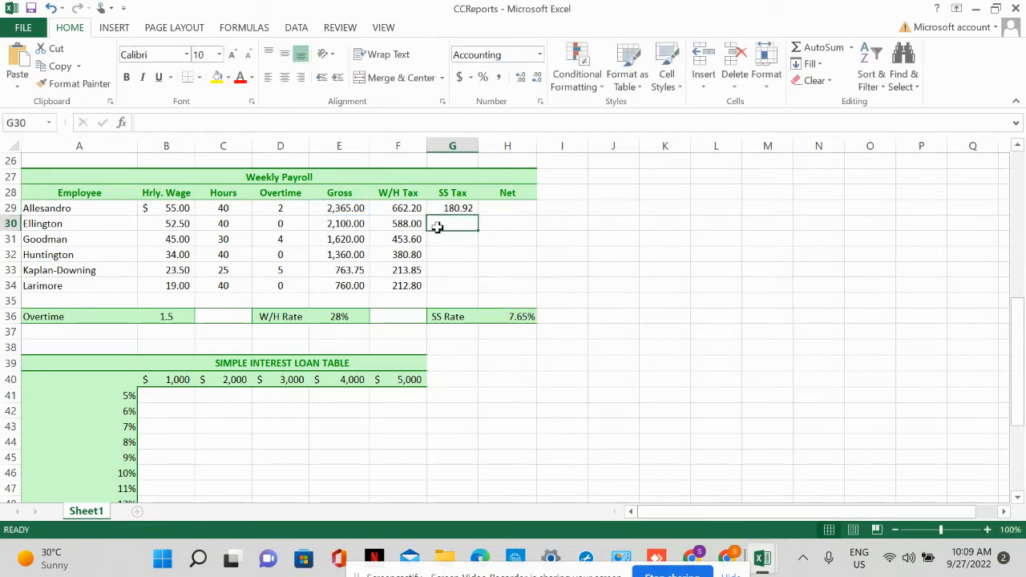
- Copy the SS Tax formula from G29 down through G34
{"action": "scroll", "coordinate": [437, 227], "scroll_direction": "up", "scroll_amount": 1}
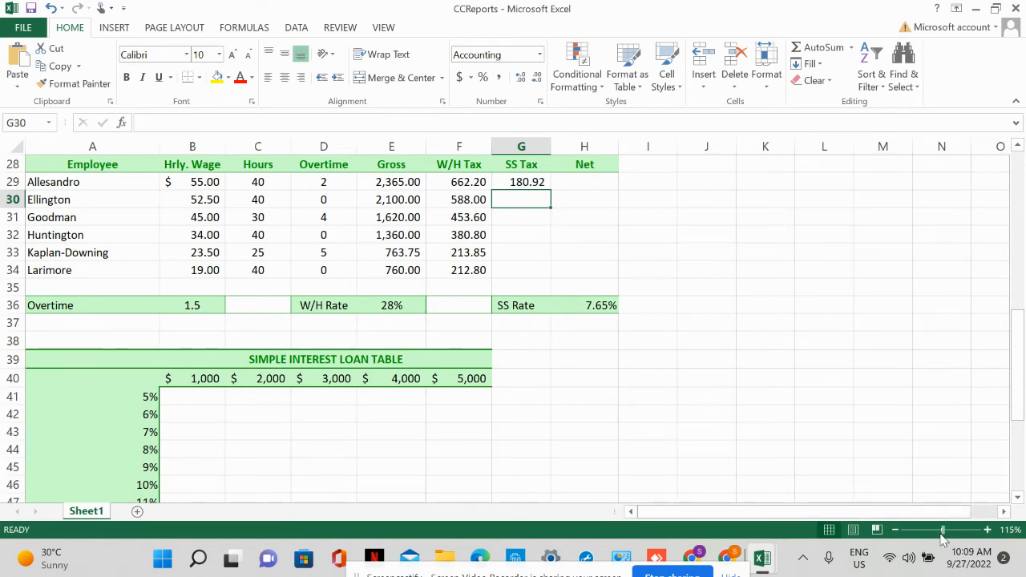
{"action": "left_click_drag", "start_coordinate": [942, 529], "coordinate": [941, 536]}
{"action": "left_click", "coordinate": [453, 206]}
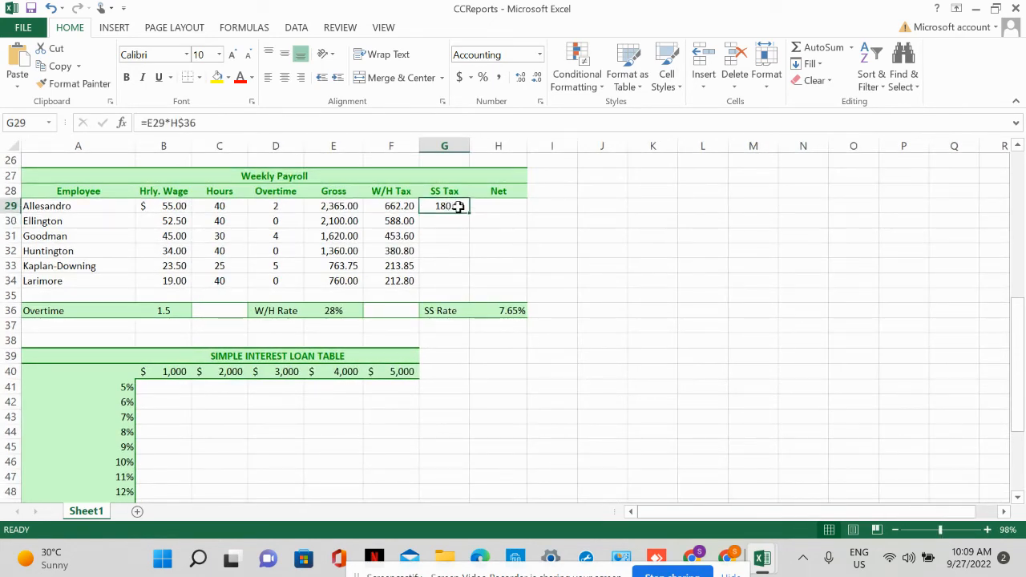
{"action": "left_click_drag", "start_coordinate": [471, 212], "coordinate": [471, 287]}
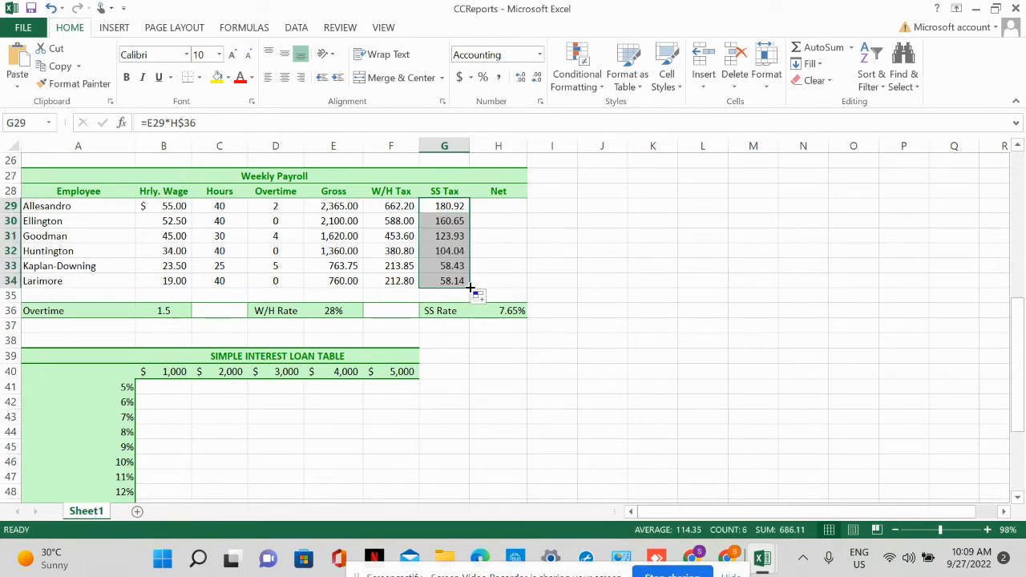
- Enter the formula =E29-(F29+G29) in H29 to calculate the first employee's net pay
{"action": "left_click", "coordinate": [508, 210]}
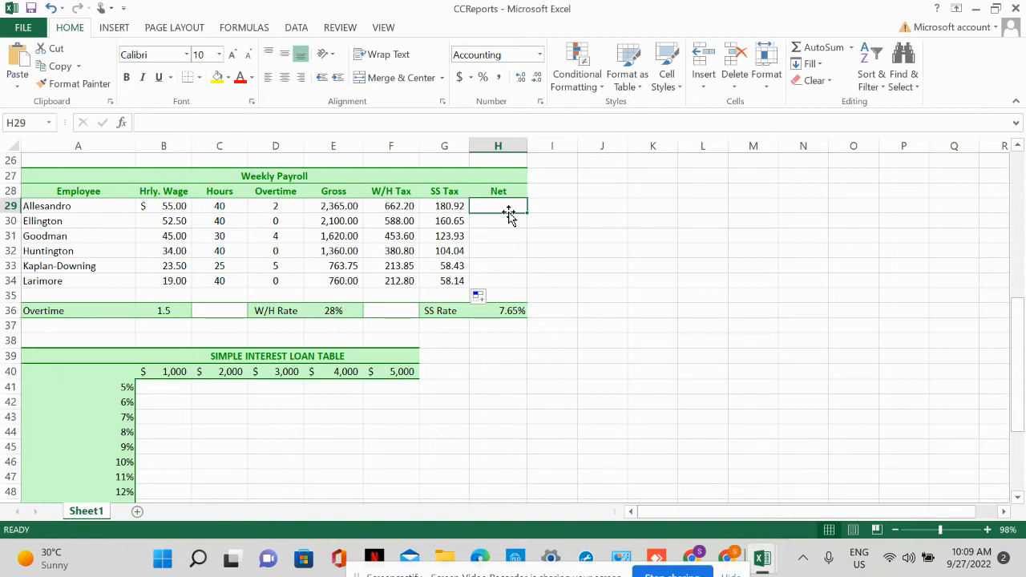
{"action": "type", "text": "=29"}
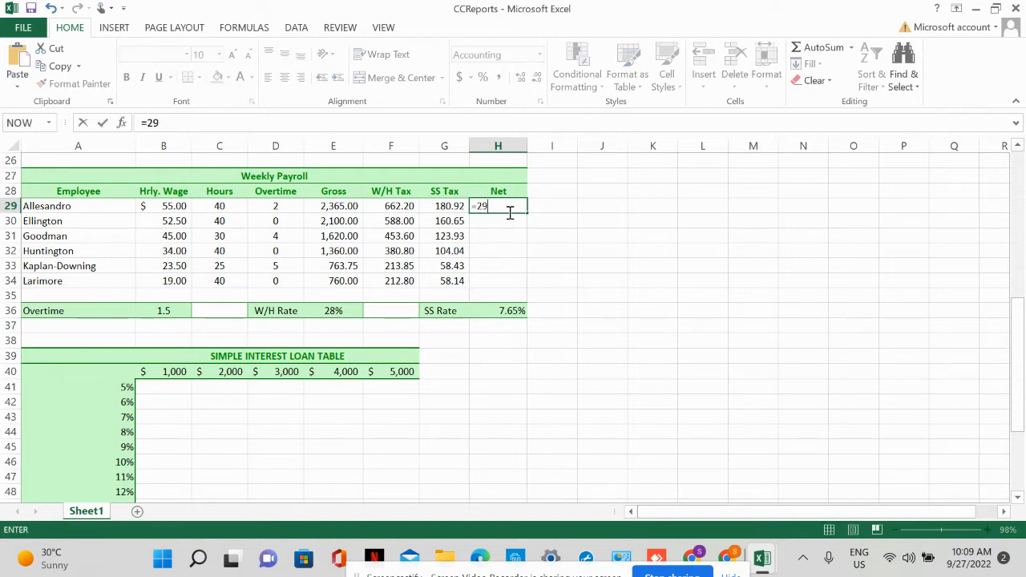
{"action": "type", "text": "-"}
{"action": "key", "text": "BackSpace"}
{"action": "key", "text": "BackSpace"}
{"action": "key", "text": "BackSpace"}
{"action": "type", "text": "e29-("}
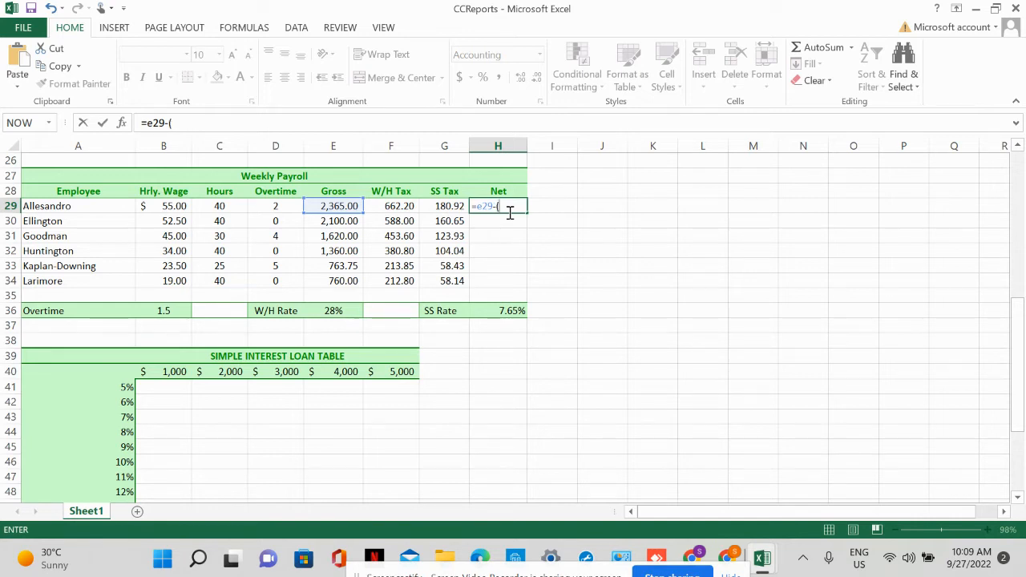
{"action": "type", "text": "f29"}
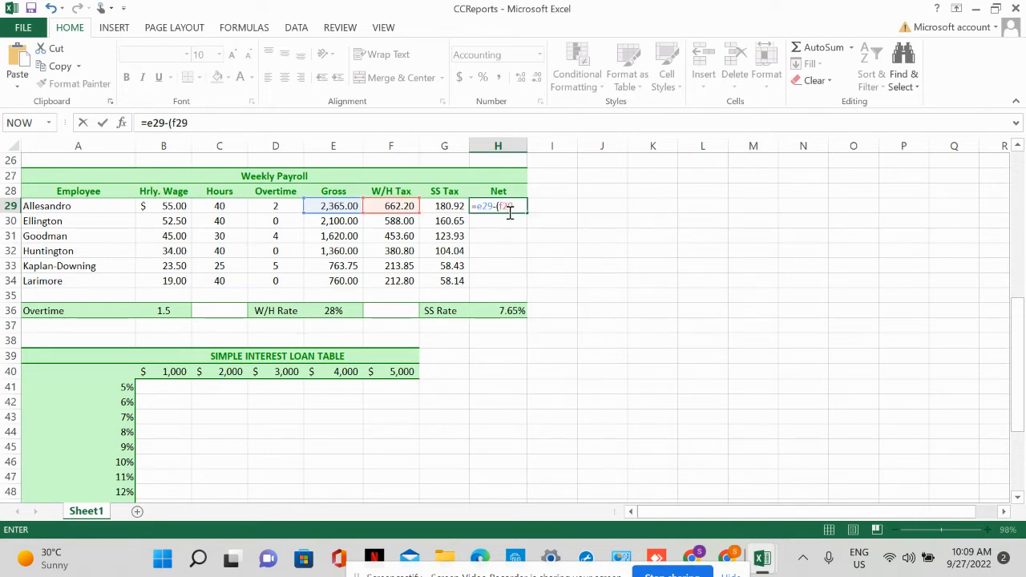
{"action": "type", "text": "+g29"}
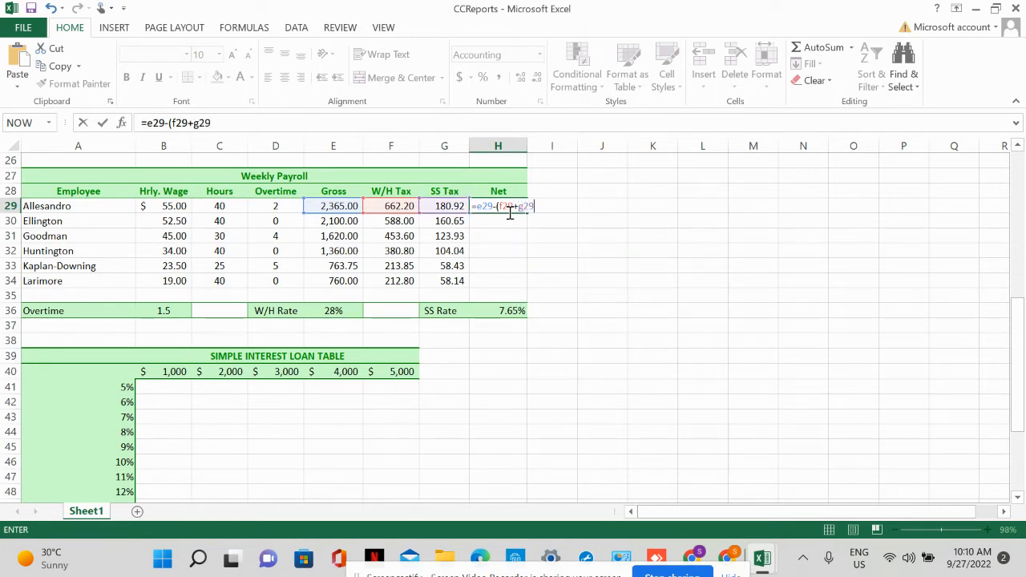
{"action": "type", "text": ")"}
{"action": "key", "text": "Return"}
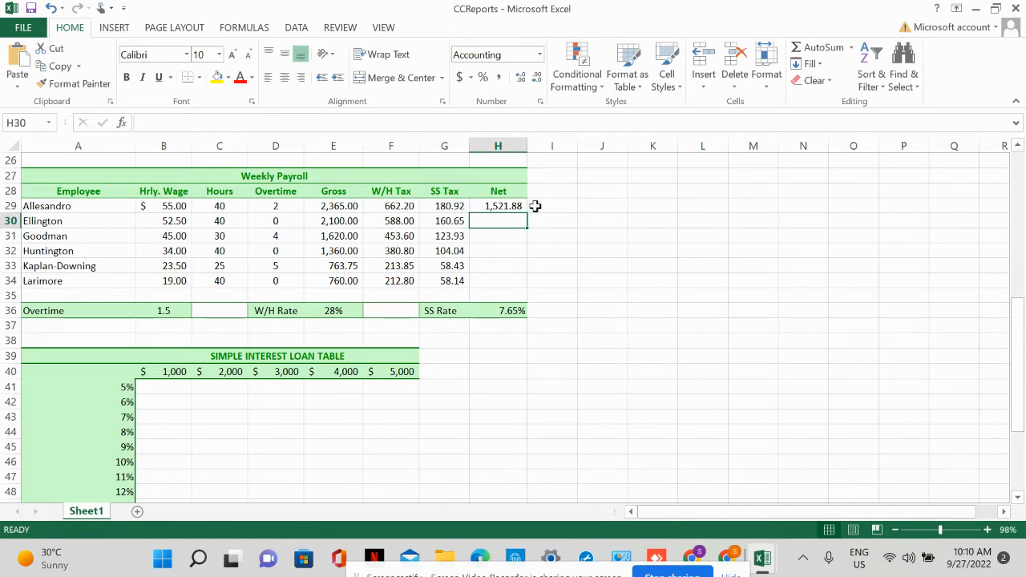
- Copy the Net formula from H29 down through H34
{"action": "key", "text": "Up"}
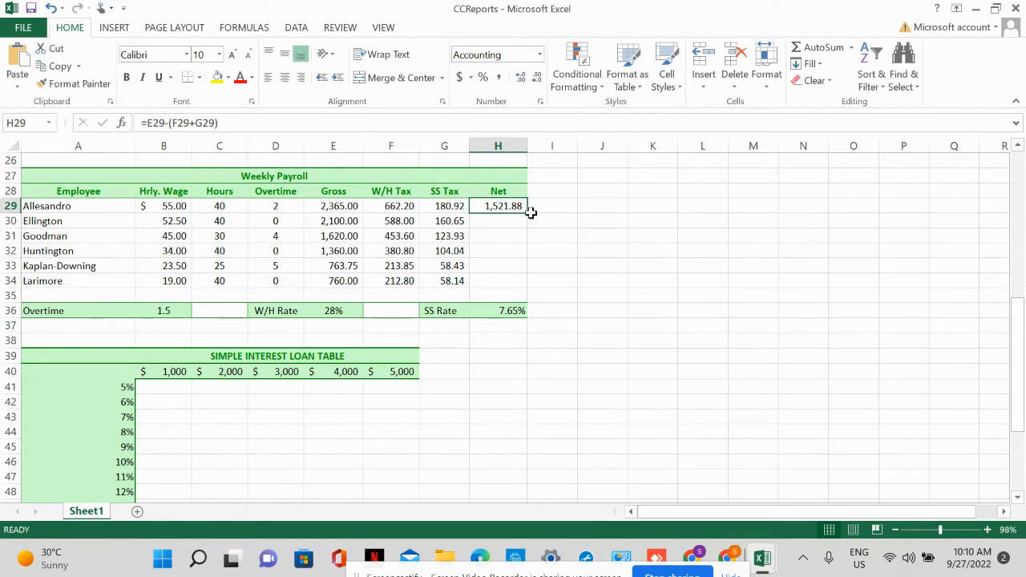
{"action": "left_click_drag", "start_coordinate": [530, 212], "coordinate": [525, 290]}
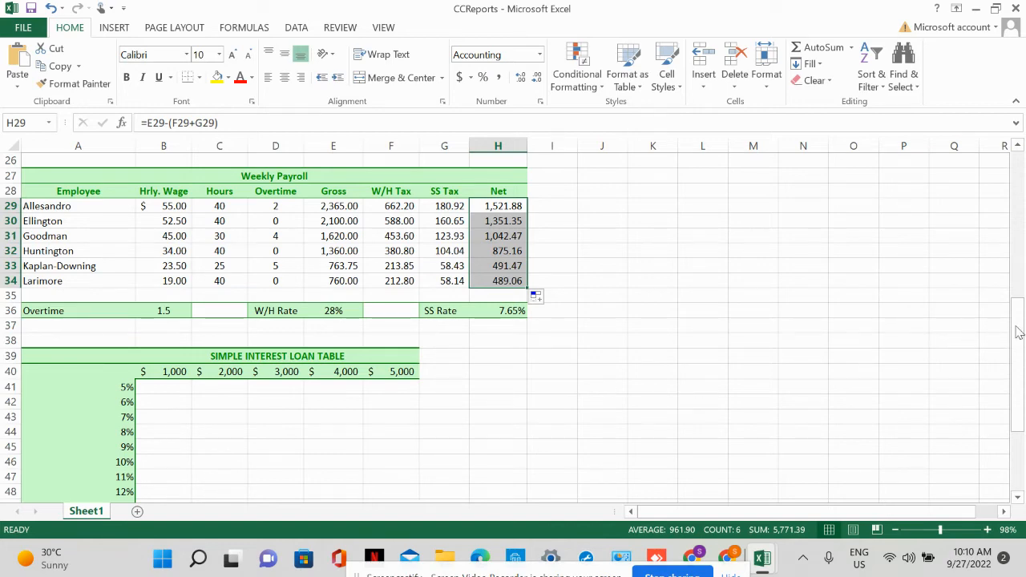
- Enter the mixed-reference formula =$A41*B$40 in B41 of the Simple Interest Loan Table
{"action": "left_click_drag", "start_coordinate": [1022, 331], "coordinate": [1018, 415]}
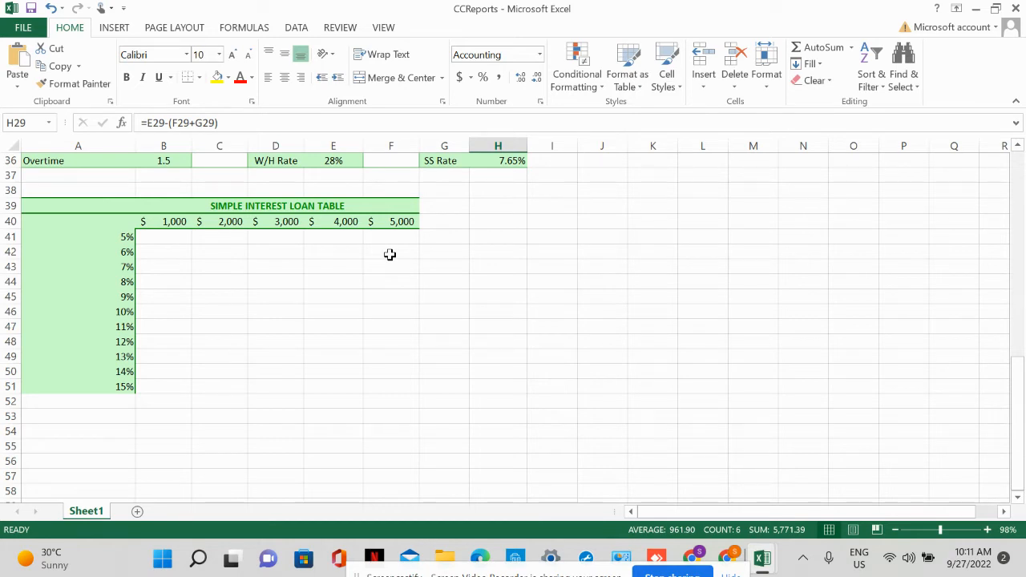
{"action": "left_click", "coordinate": [177, 240]}
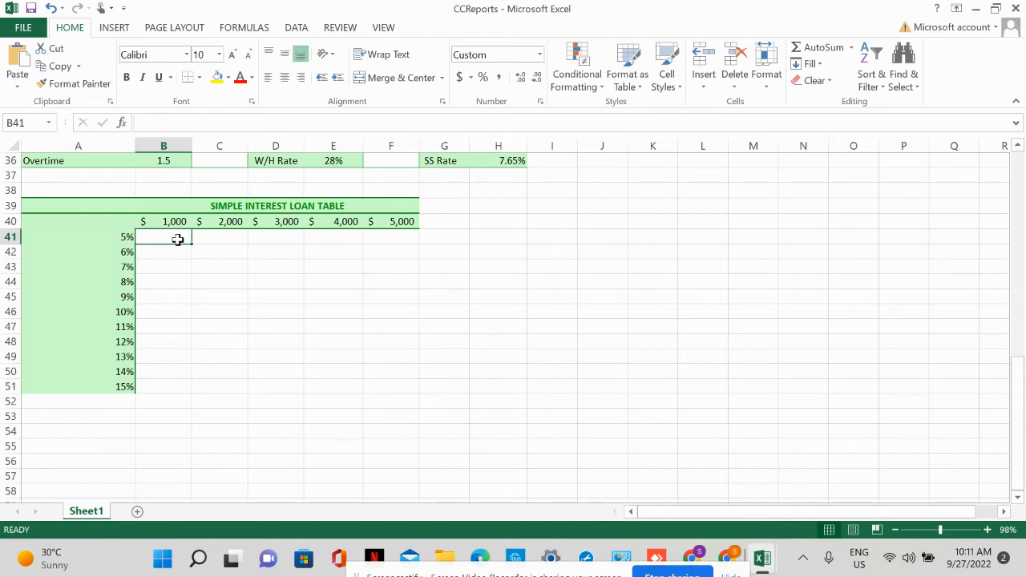
{"action": "type", "text": "=a"}
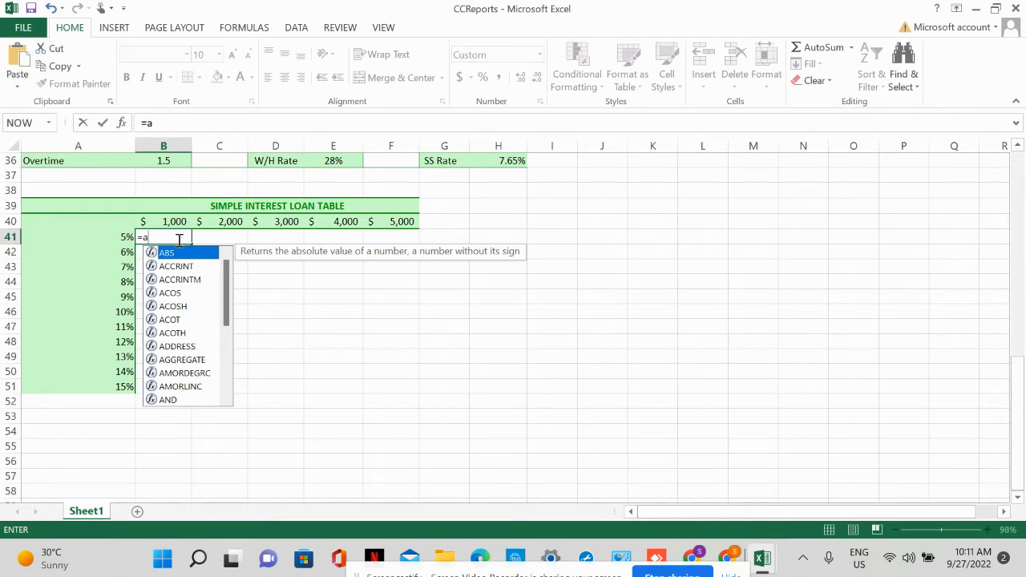
{"action": "type", "text": "41"}
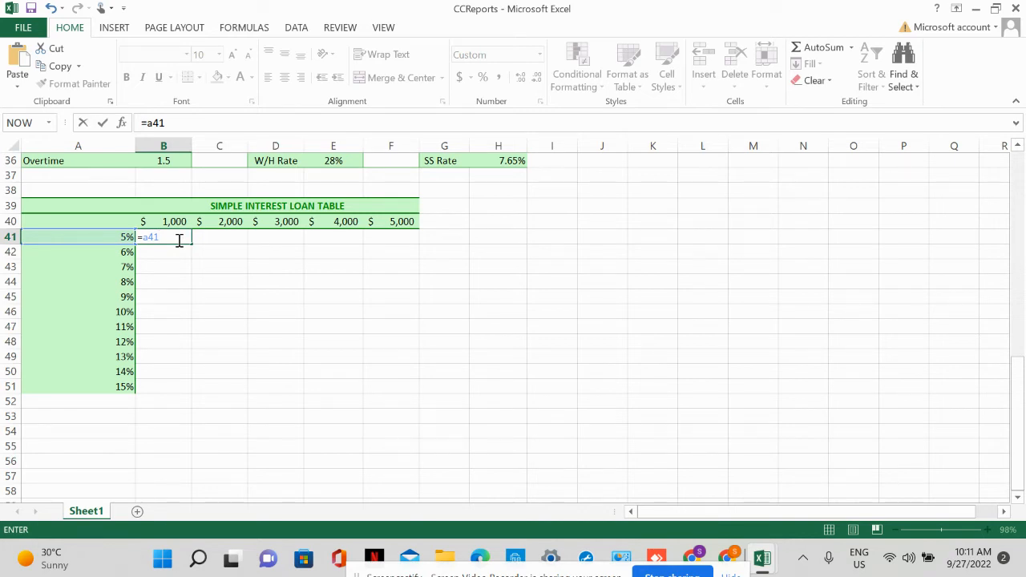
{"action": "key", "text": "F4"}
{"action": "key", "text": "F4"}
{"action": "key", "text": "F4"}
{"action": "type", "text": "*b"}
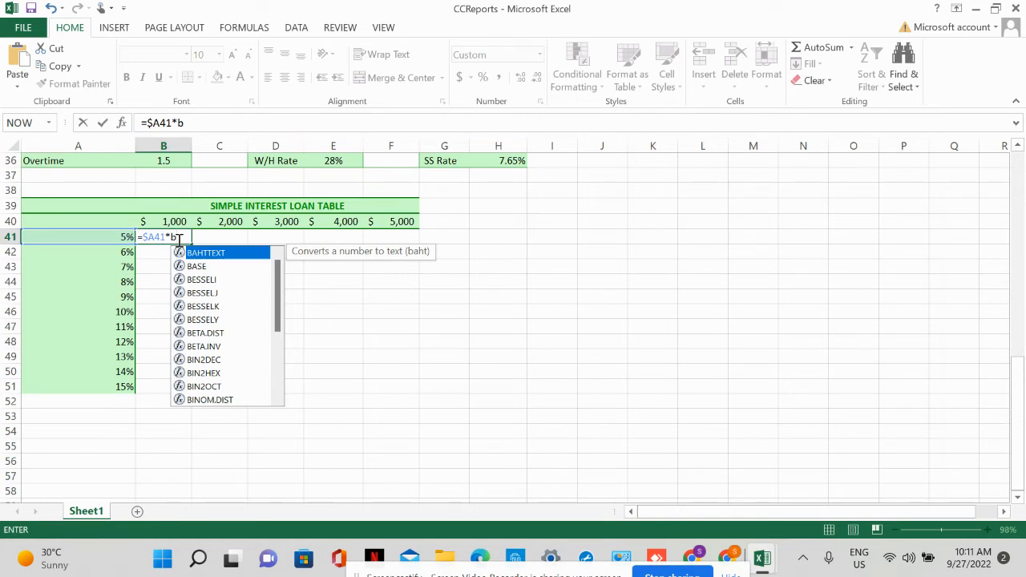
{"action": "type", "text": "40"}
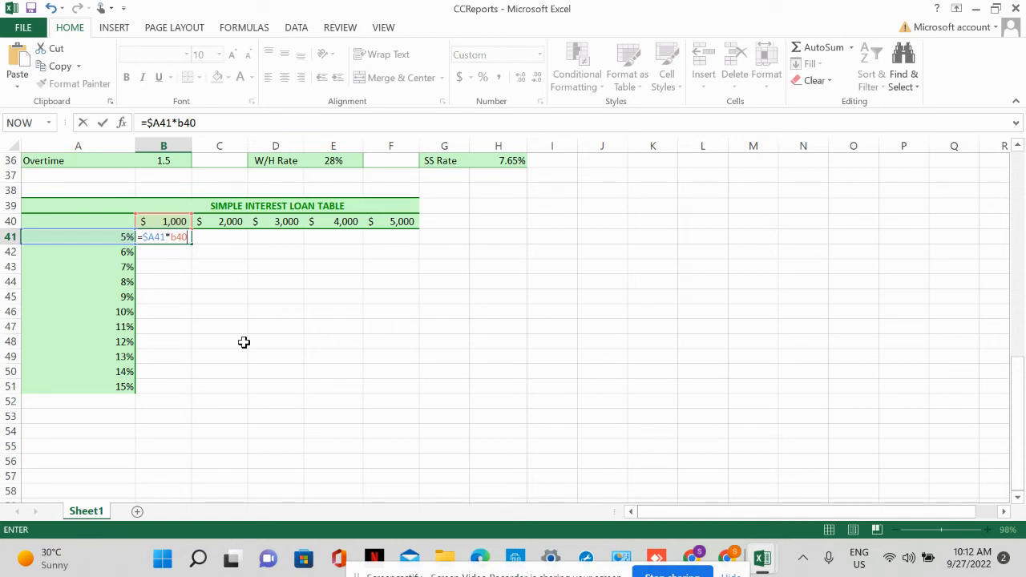
{"action": "key", "text": "F4"}
{"action": "key", "text": "F4"}
{"action": "key", "text": "Return"}
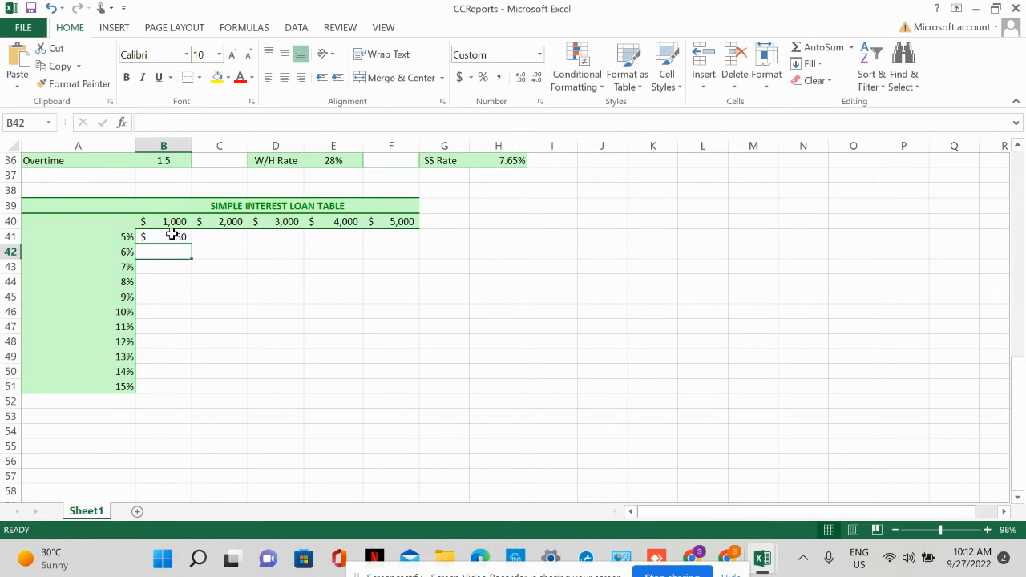
- Copy the interest formula from B41 across through F41 and down through row 51
{"action": "left_click", "coordinate": [172, 234]}
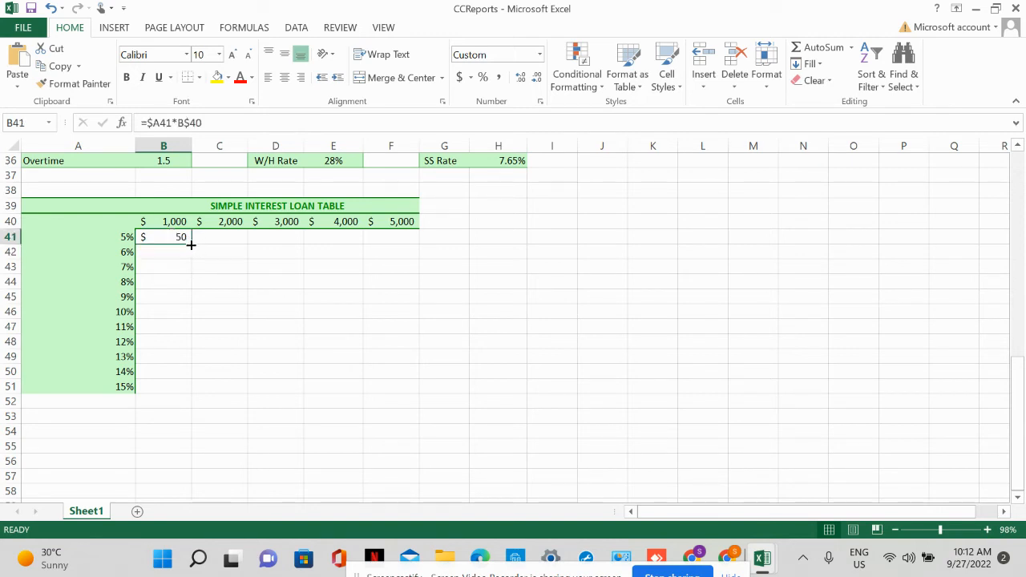
{"action": "left_click_drag", "start_coordinate": [191, 245], "coordinate": [402, 320]}
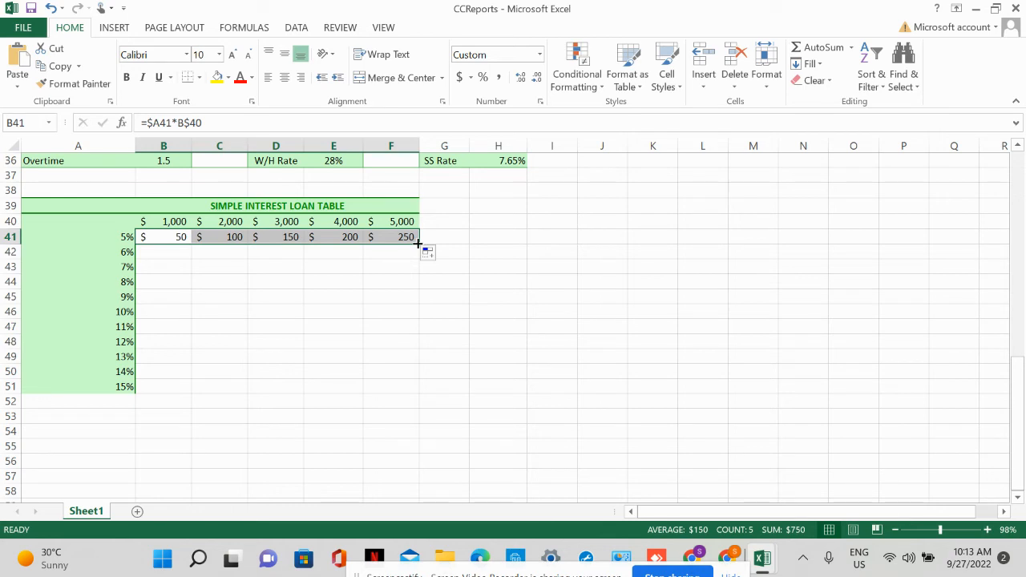
{"action": "left_click_drag", "start_coordinate": [418, 242], "coordinate": [419, 388]}
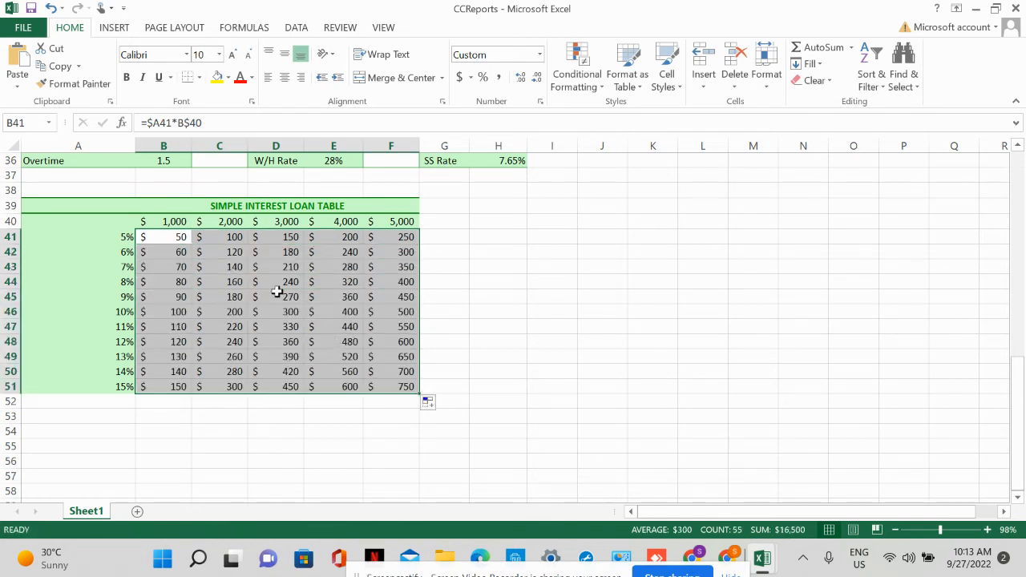
- Inspect the copied formulas in the Simple Interest Loan Table by individual cell and in formula view, then return to normal values
{"action": "left_click", "coordinate": [179, 257]}
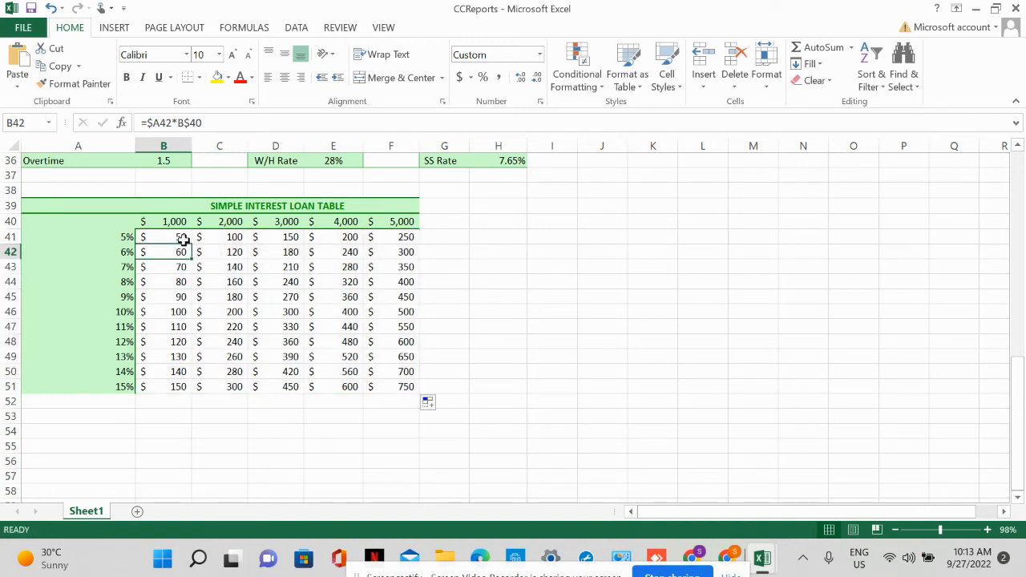
{"action": "left_click", "coordinate": [183, 239]}
{"action": "left_click", "coordinate": [183, 267]}
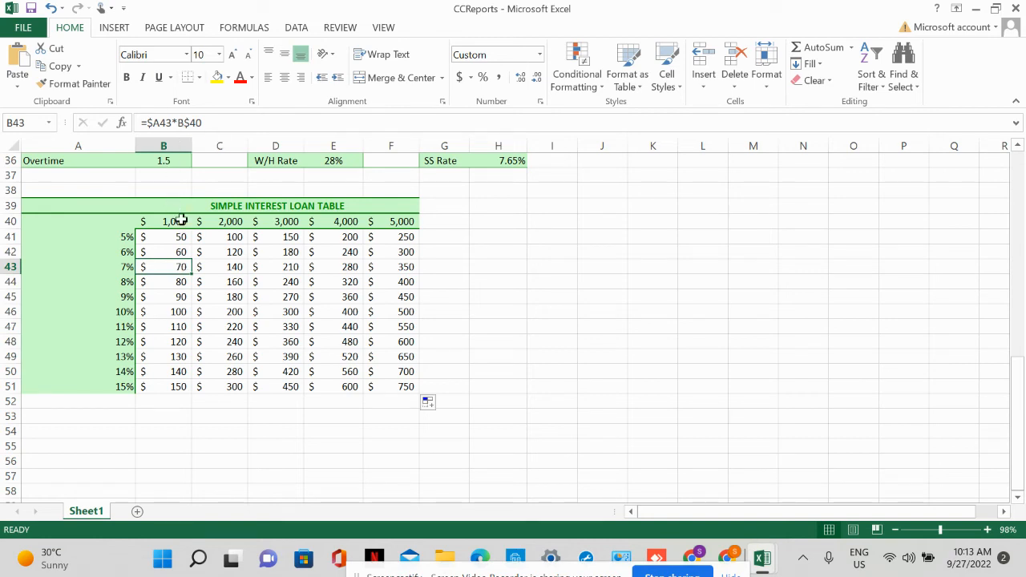
{"action": "key", "text": "ctrl+grave"}
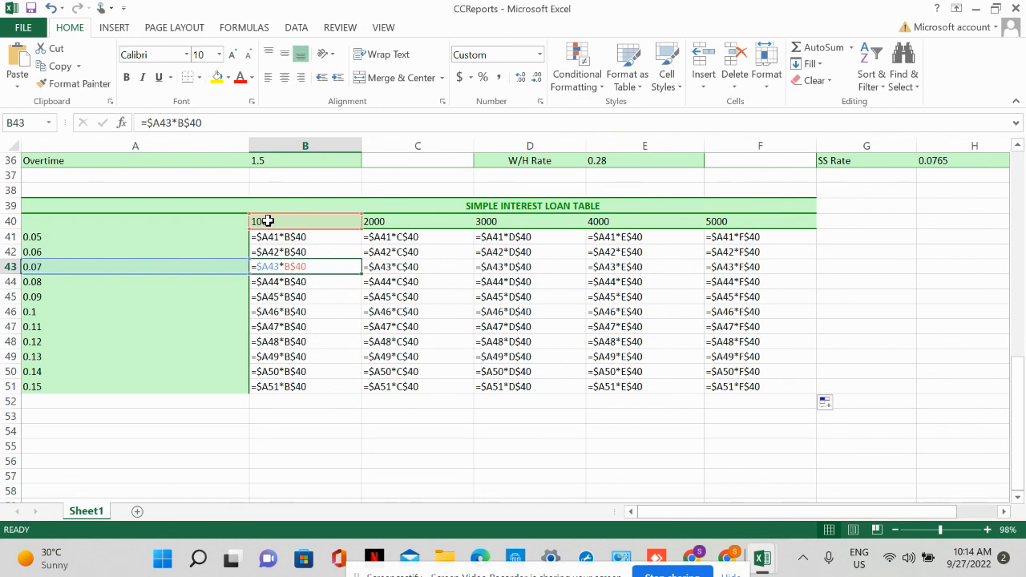
{"action": "key", "text": "ctrl+grave"}
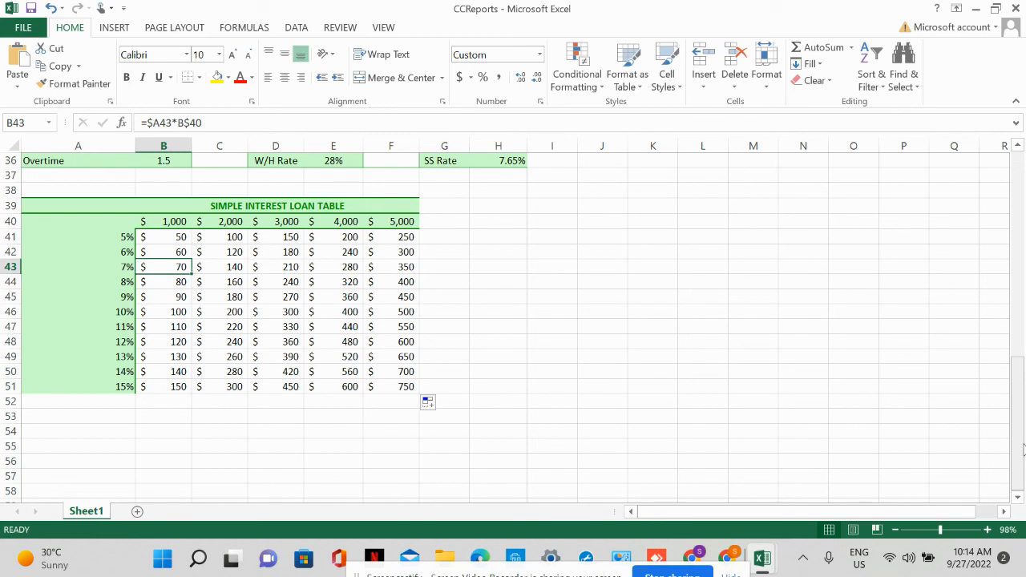
{"action": "left_click_drag", "start_coordinate": [1024, 449], "coordinate": [1024, 388]}
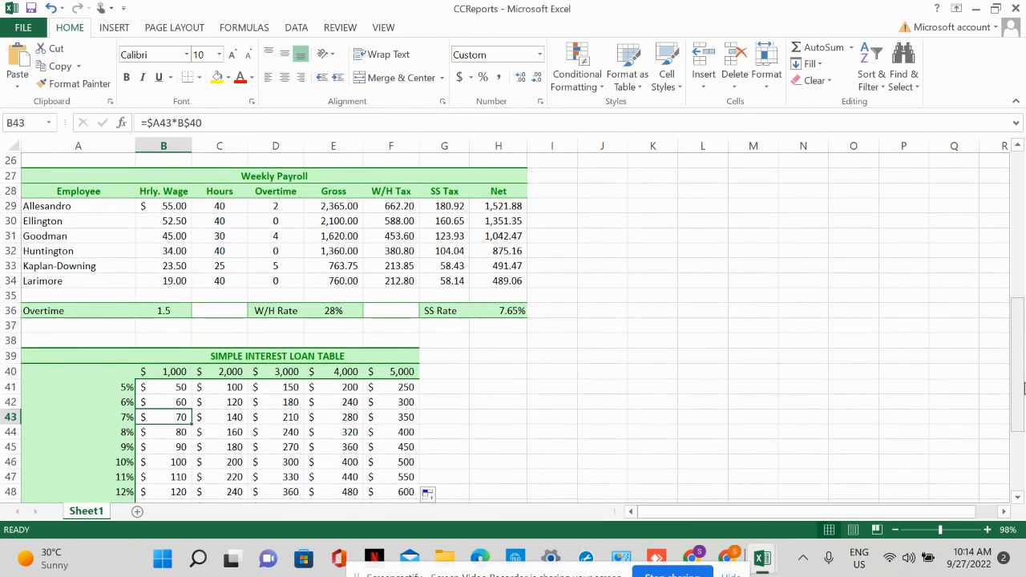